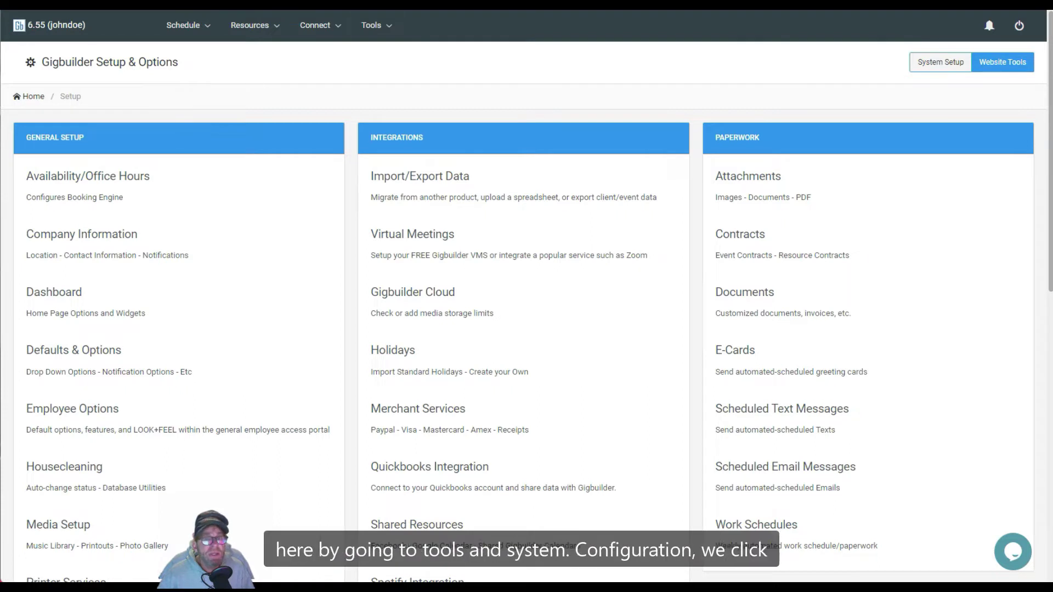
# - Open the Defaults & Options page from the system configuration
pyautogui.click(366, 34)
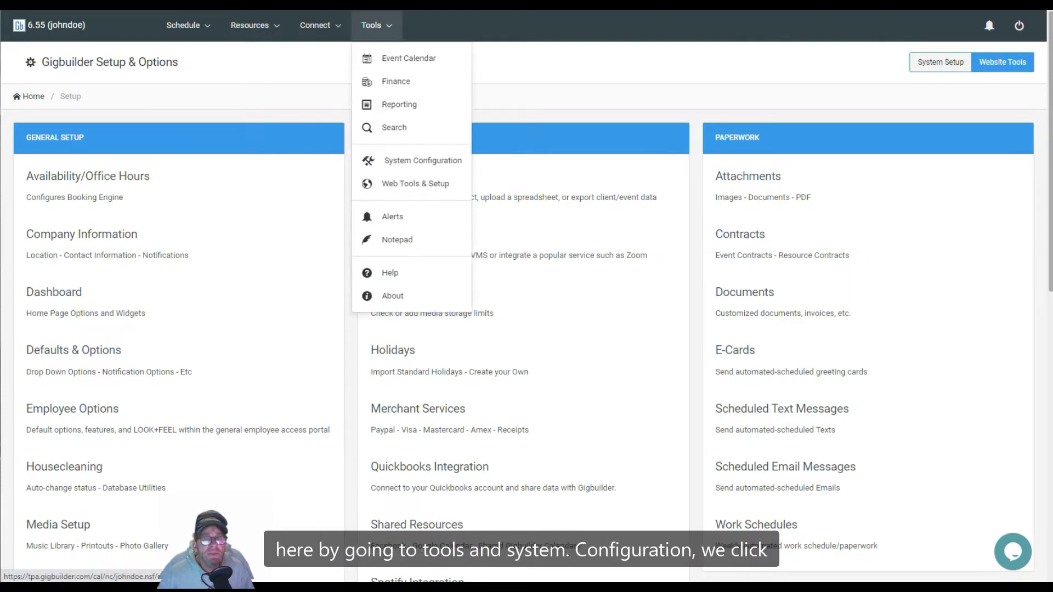
pyautogui.click(400, 162)
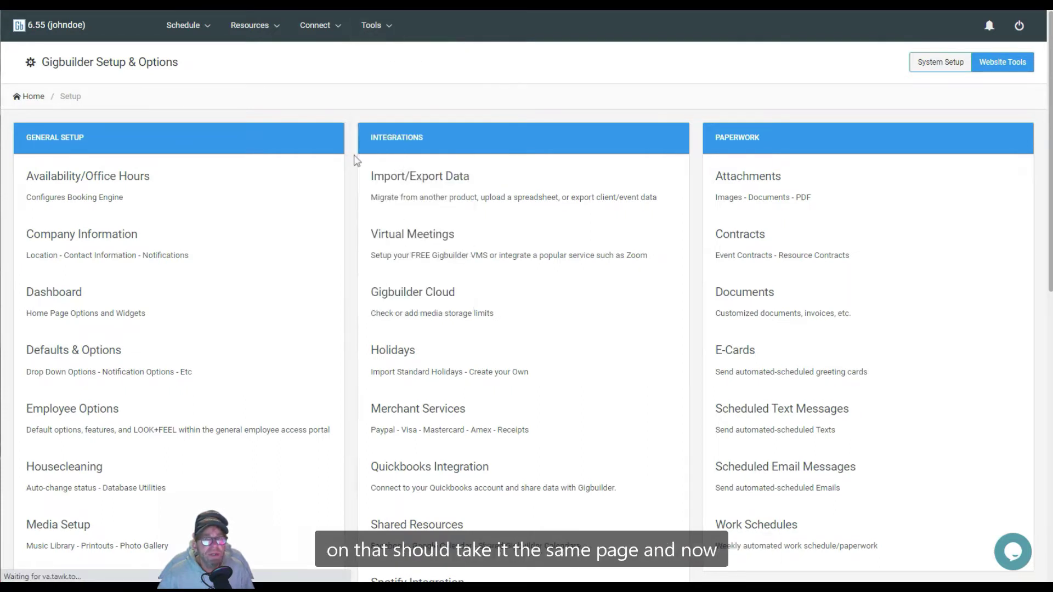
pyautogui.click(101, 364)
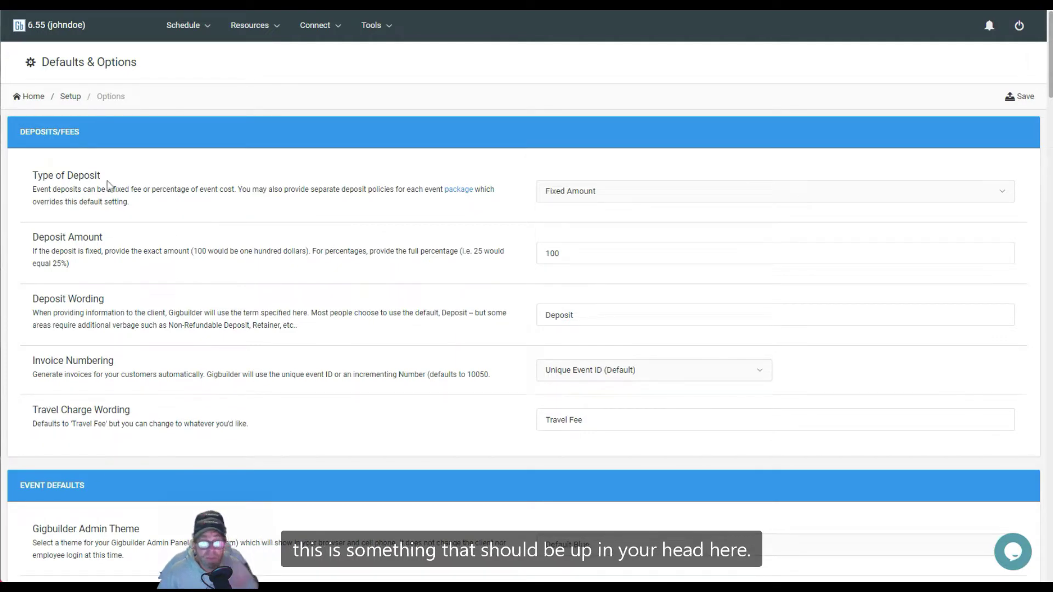
# - Set the type of deposit to Percentage of Contract with a deposit amount of 15
pyautogui.click(577, 191)
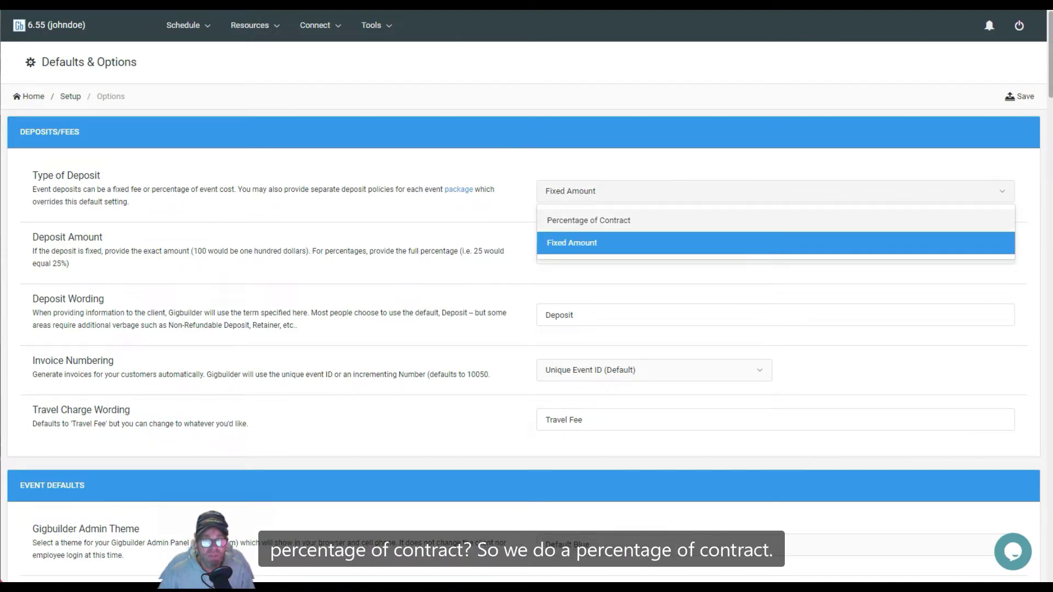
pyautogui.click(583, 225)
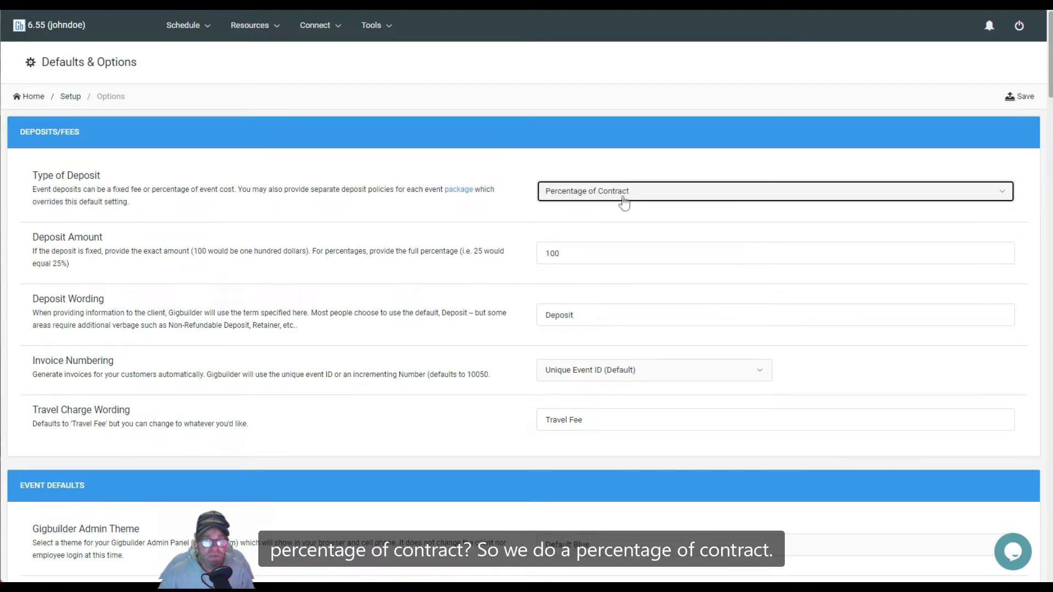
pyautogui.moveTo(584, 258); pyautogui.dragTo(545, 262)
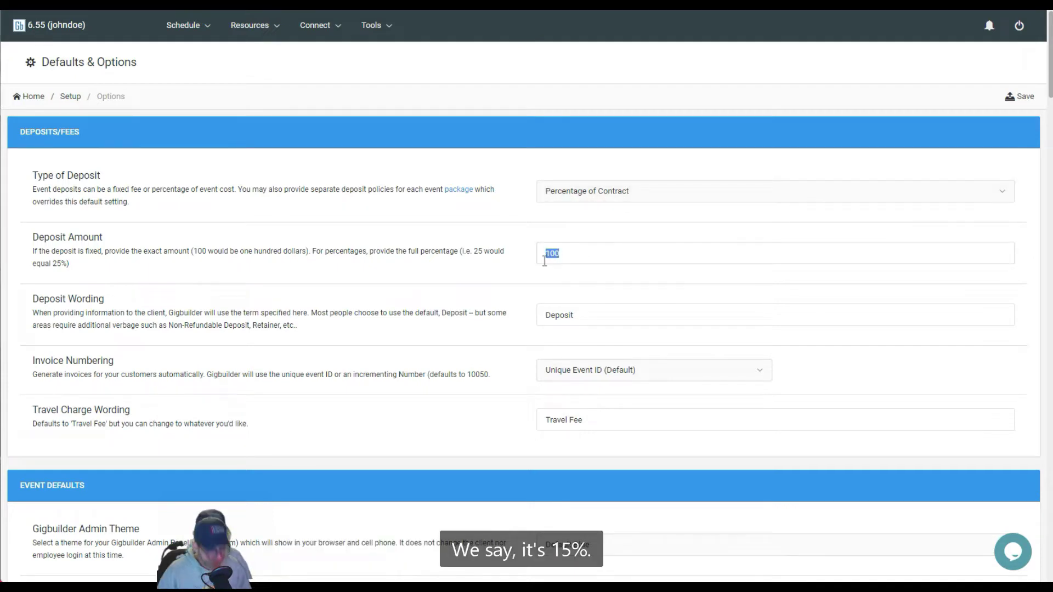
pyautogui.write('15')
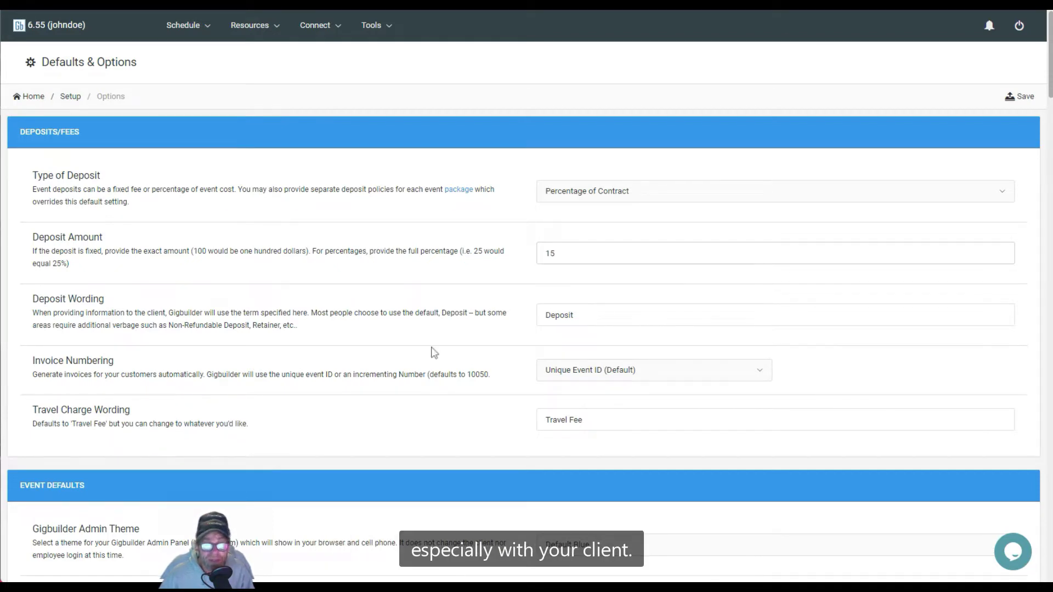
# - Review the available invoice numbering options without choosing a different one
pyautogui.scroll(-4, 411, 357)
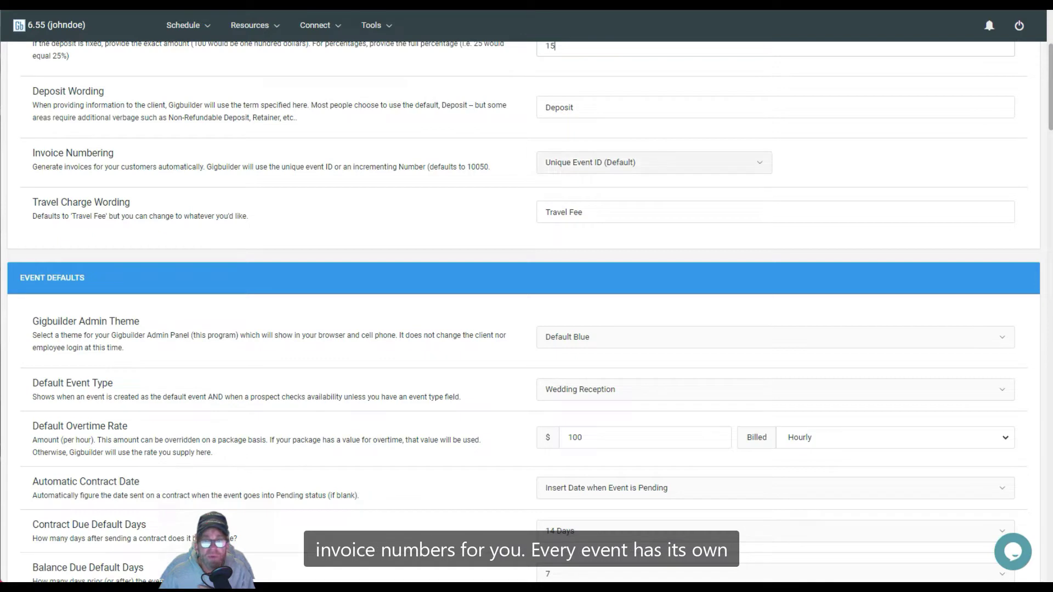
pyautogui.click(589, 170)
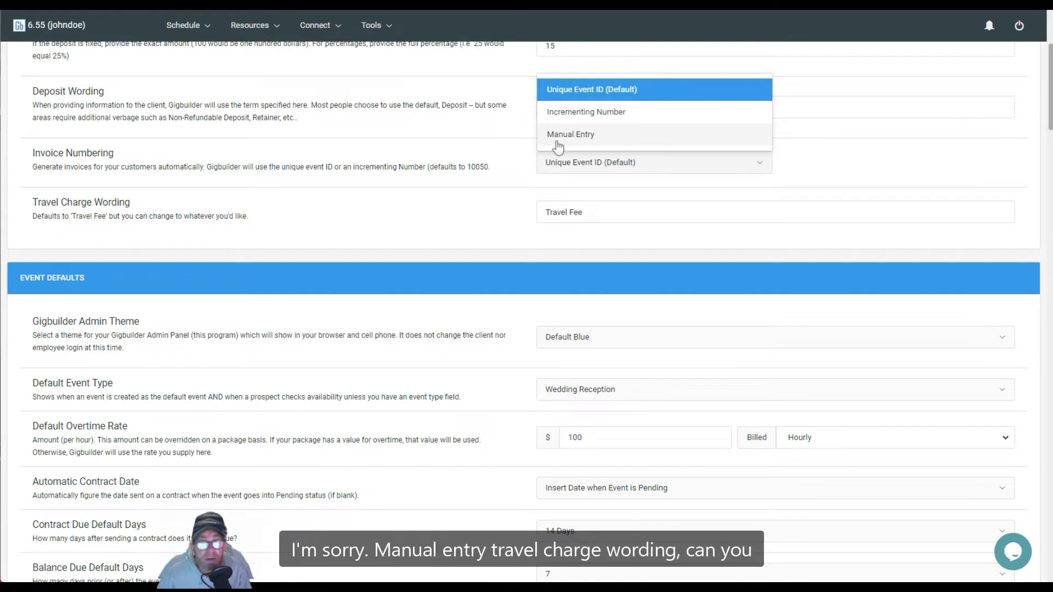
pyautogui.click(464, 211)
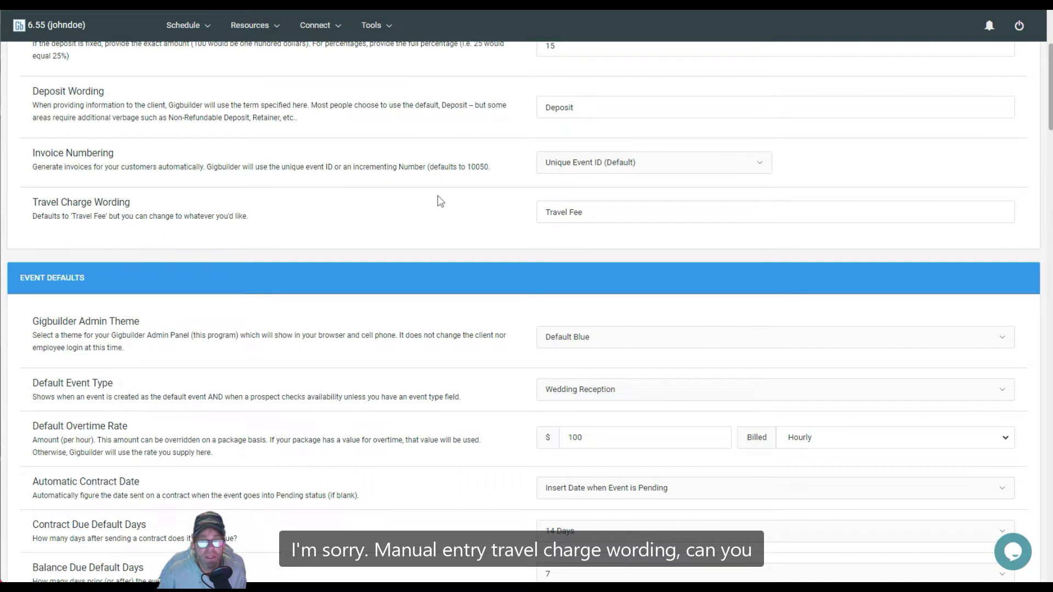
# - Replace the travel charge wording with "travel fee"
pyautogui.click(601, 218)
pyautogui.moveTo(601, 218); pyautogui.dragTo(435, 234)
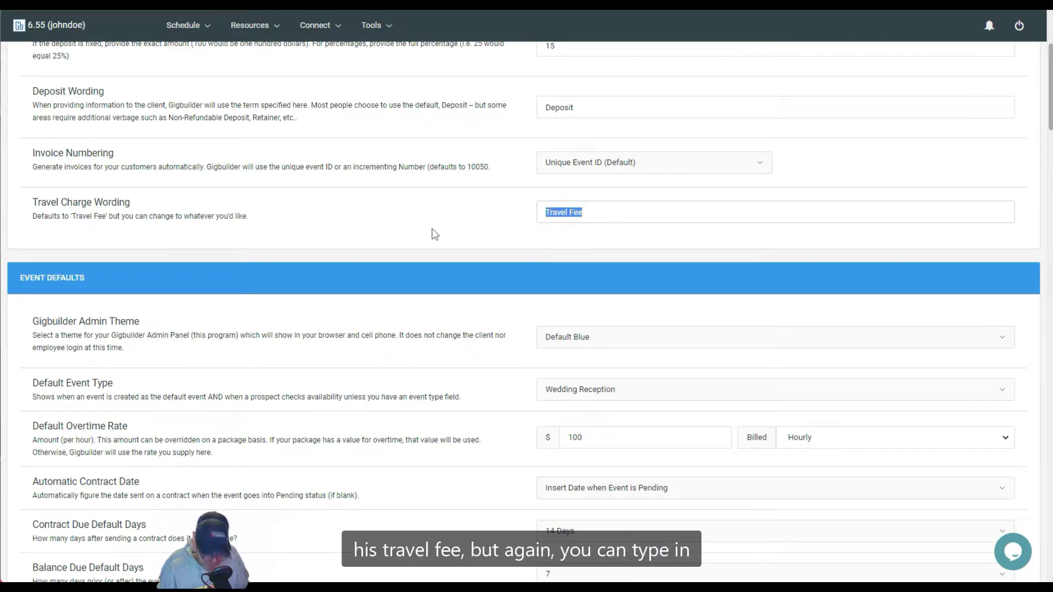
pyautogui.press('BackSpace')
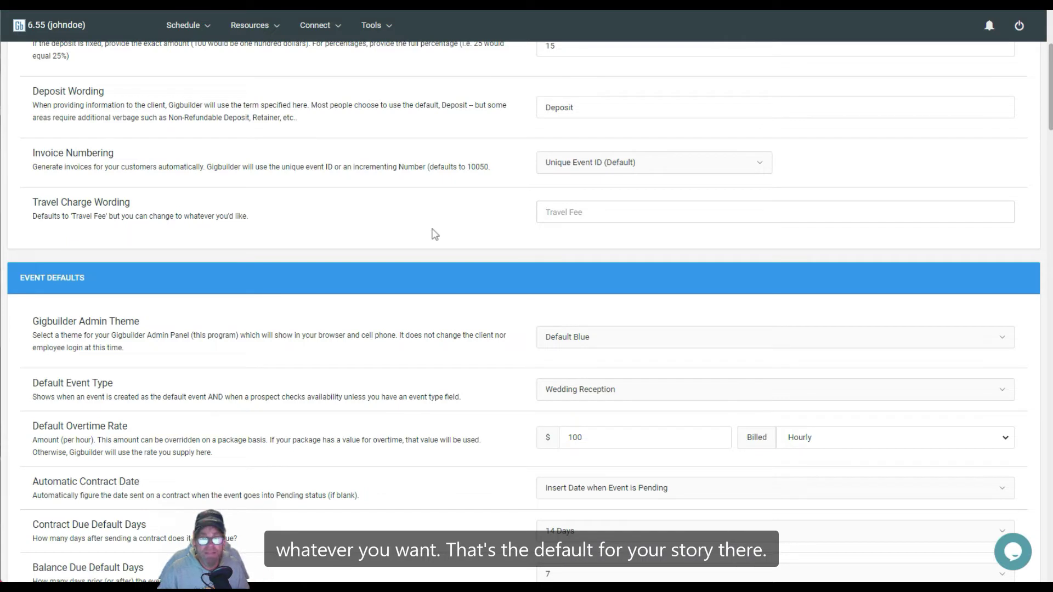
pyautogui.write('tr')
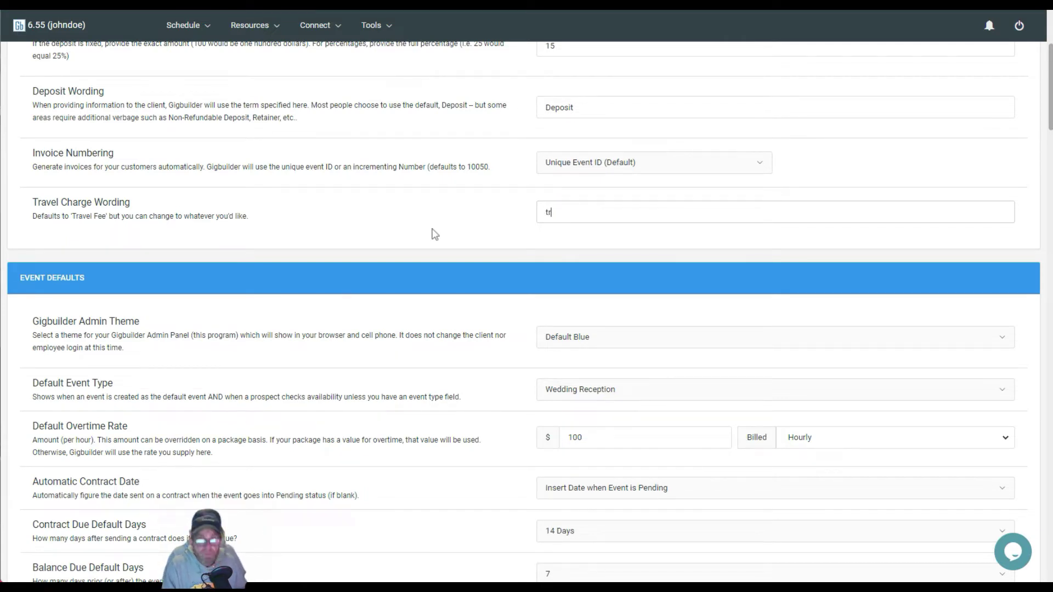
pyautogui.write('avel fee')
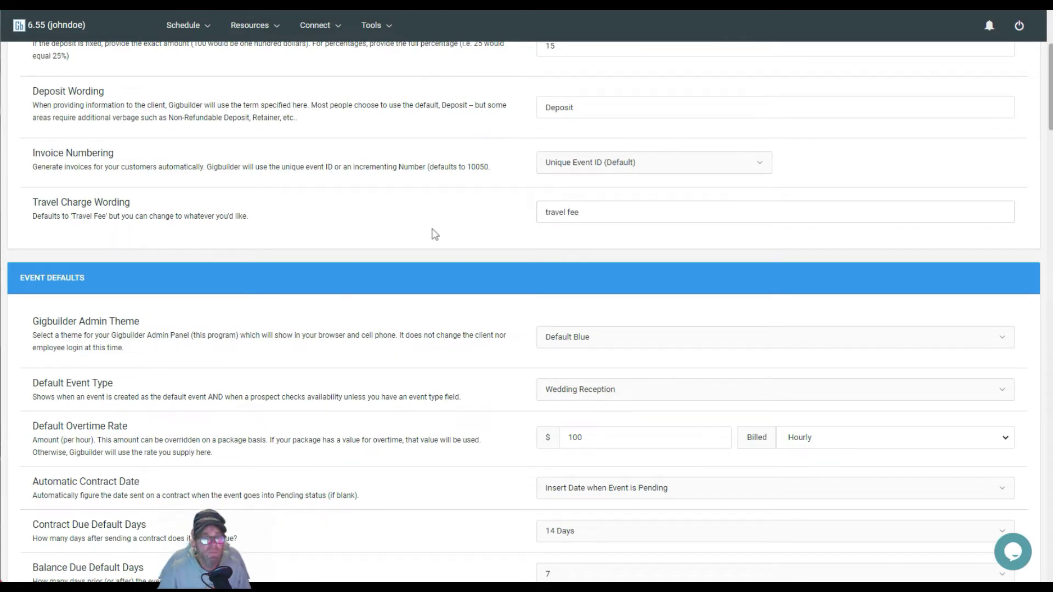
# - Review the admin theme choices and select Wedding Reception as the default event type
pyautogui.scroll(-4, 435, 235)
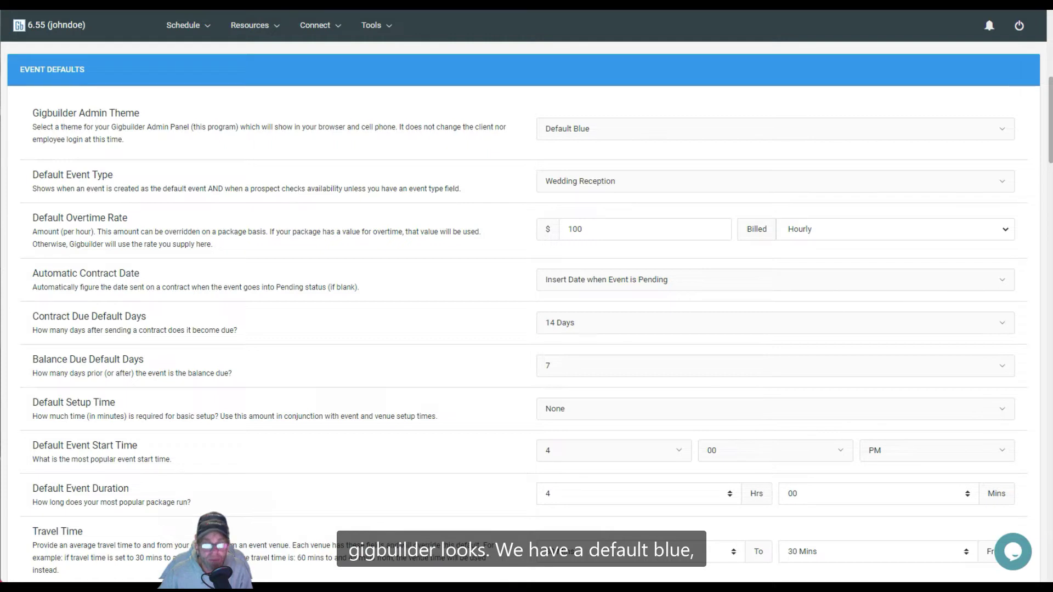
pyautogui.click(583, 134)
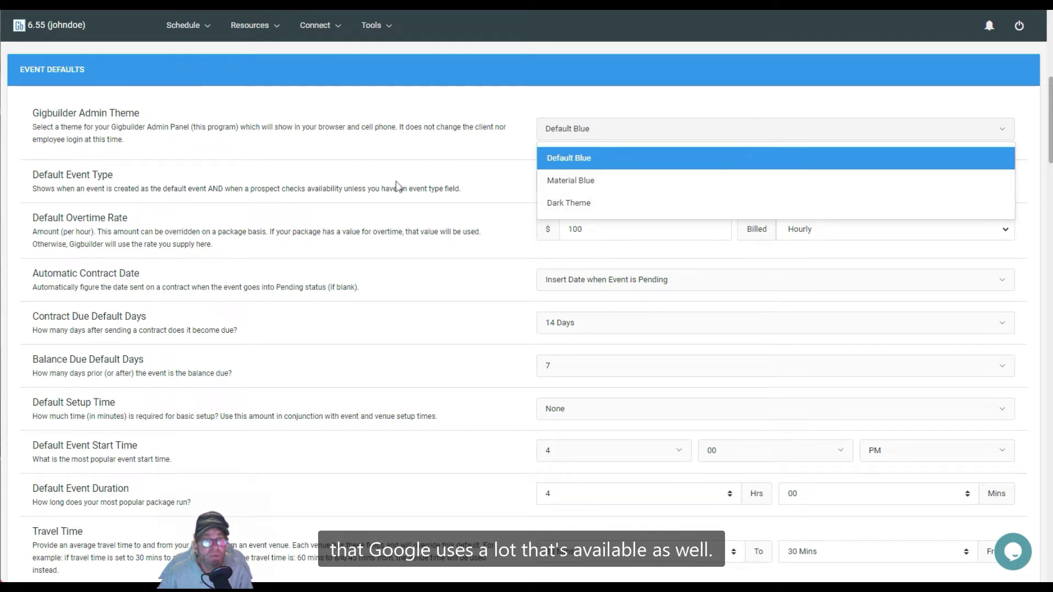
pyautogui.click(397, 186)
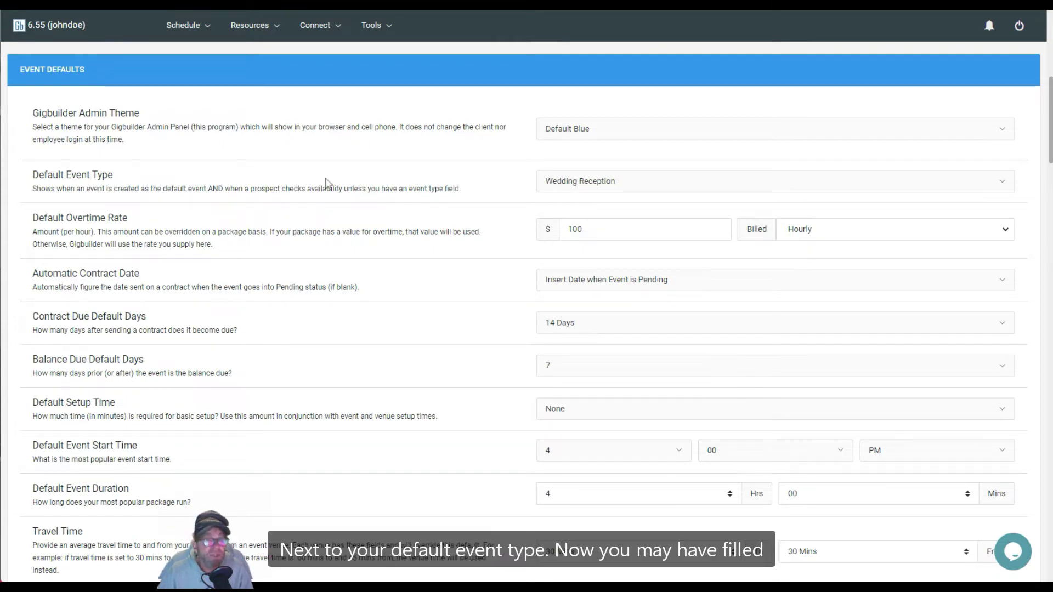
pyautogui.click(551, 187)
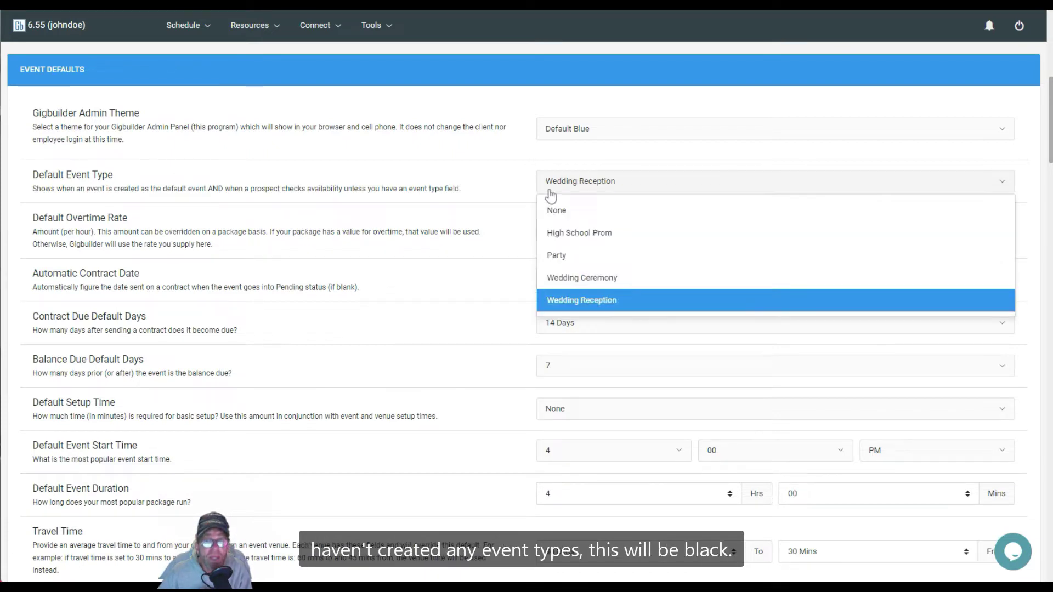
pyautogui.click(564, 301)
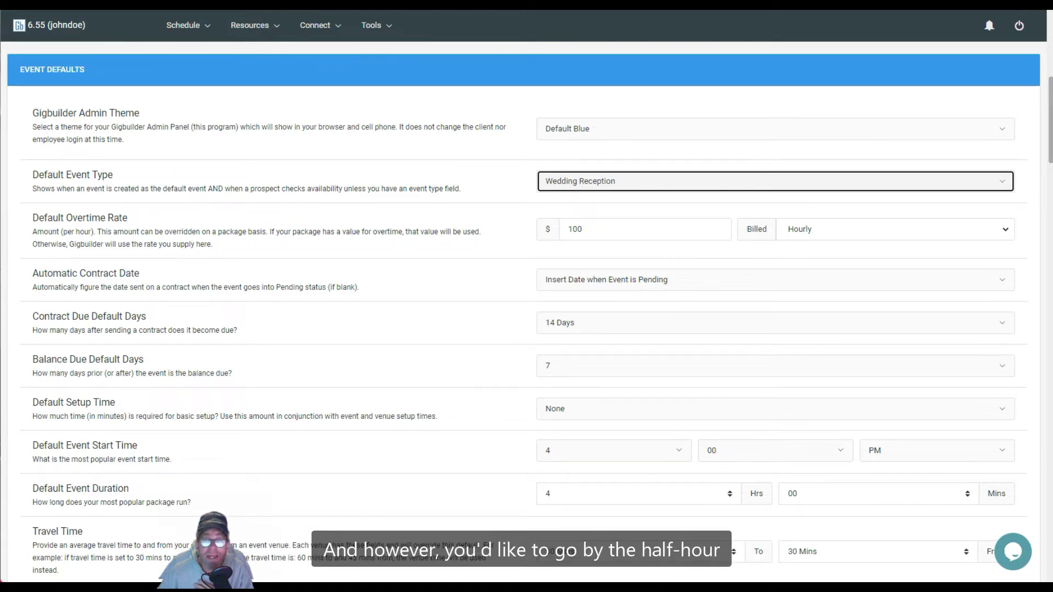
# - Examine the billing intervals for the default overtime rate and the choices for the automatic contract date
pyautogui.click(792, 235)
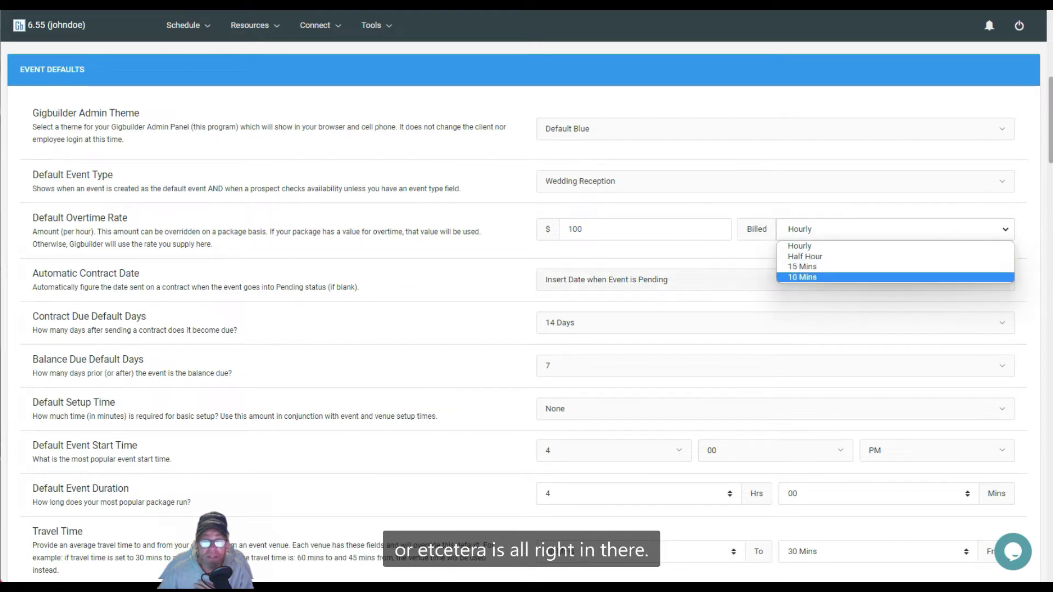
pyautogui.click(500, 291)
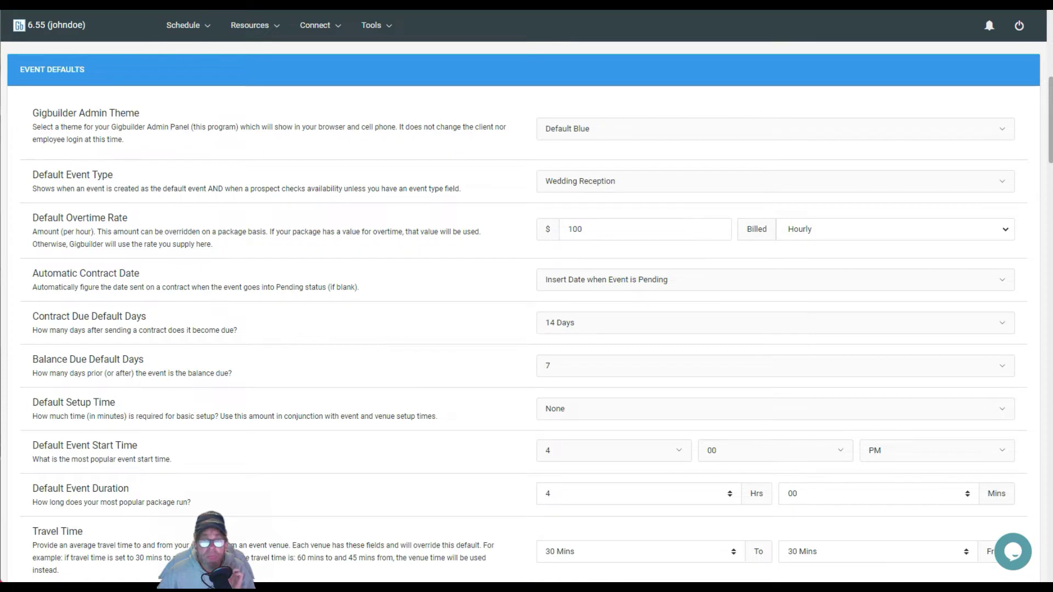
pyautogui.click(598, 292)
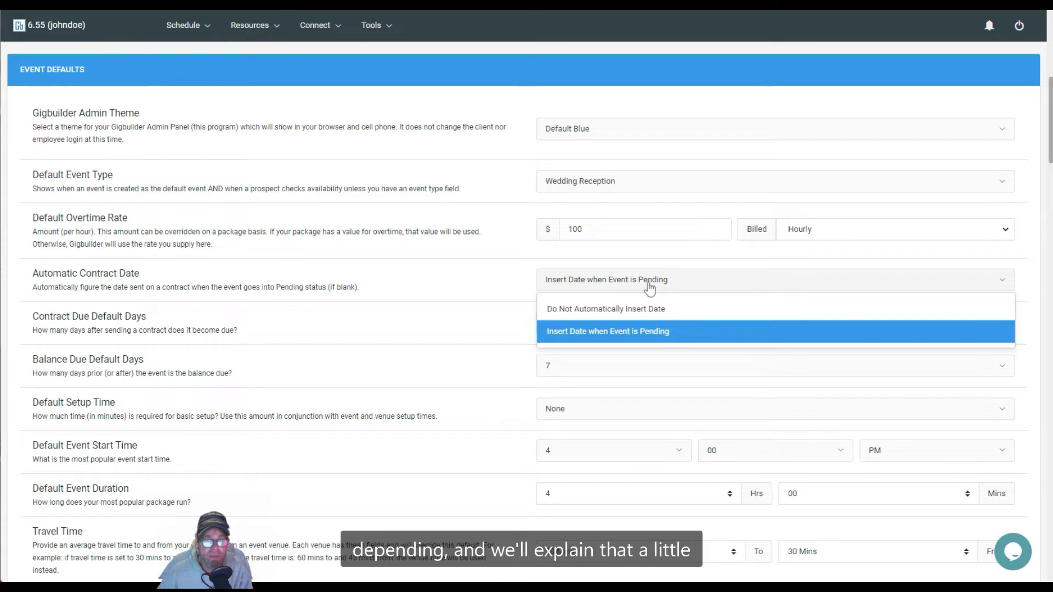
pyautogui.click(467, 291)
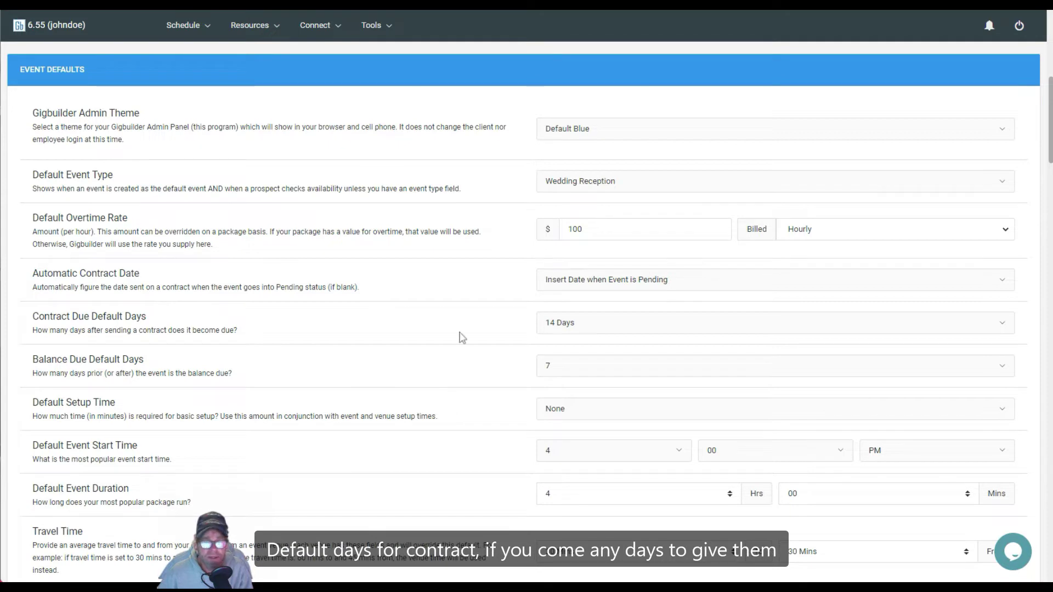
# - Examine the day choices offered for the contract due and balance due defaults
pyautogui.click(598, 328)
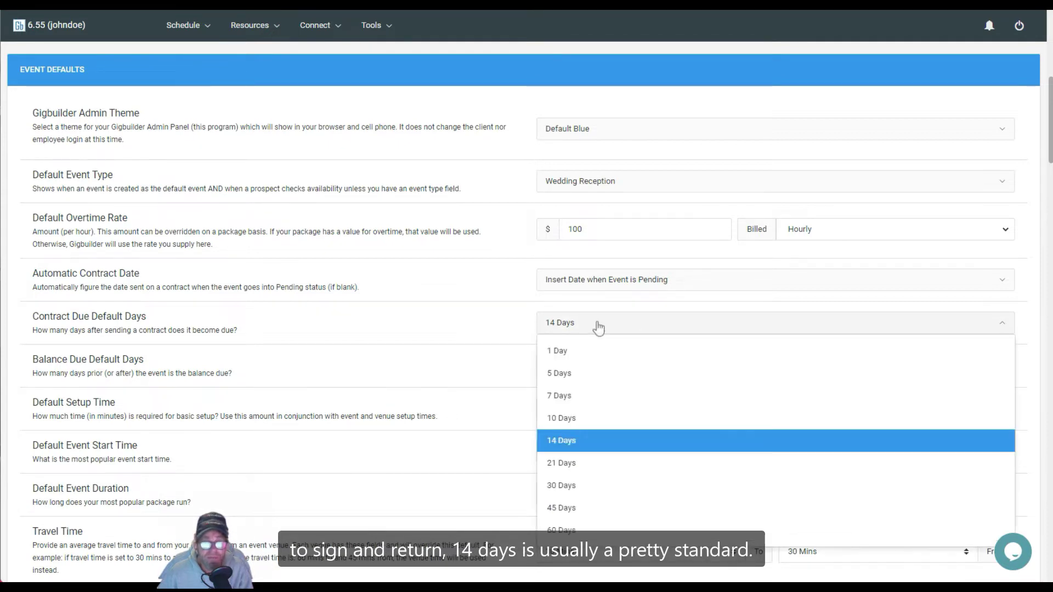
pyautogui.click(598, 328)
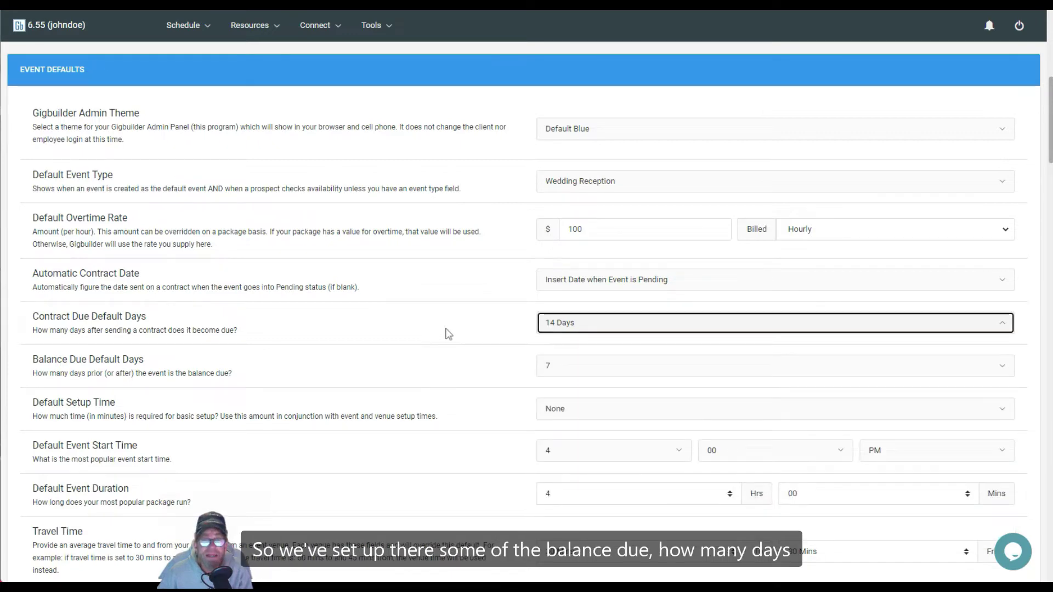
pyautogui.scroll(-4, 449, 333)
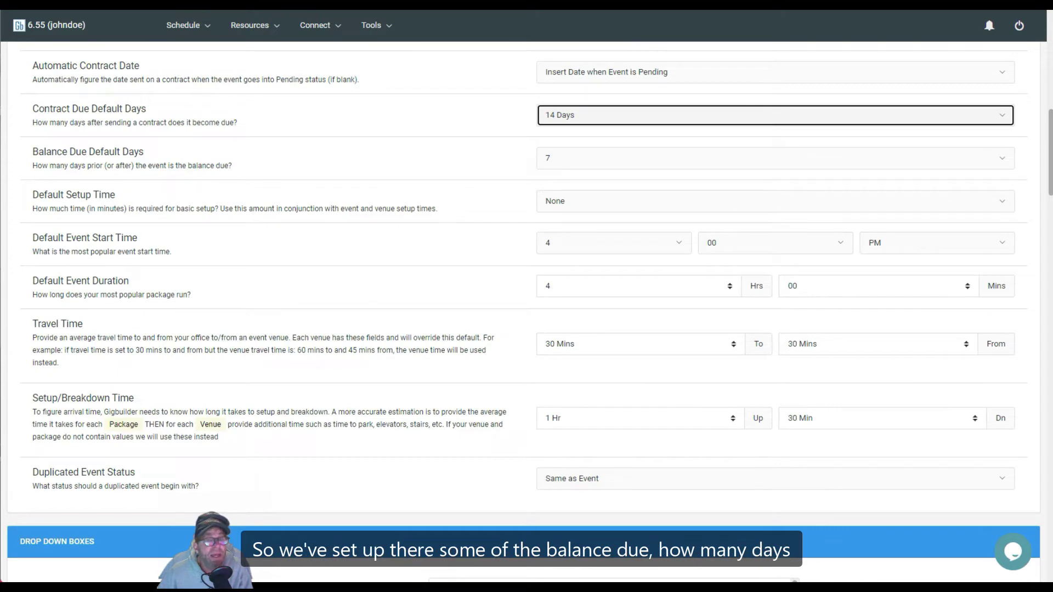
pyautogui.click(266, 167)
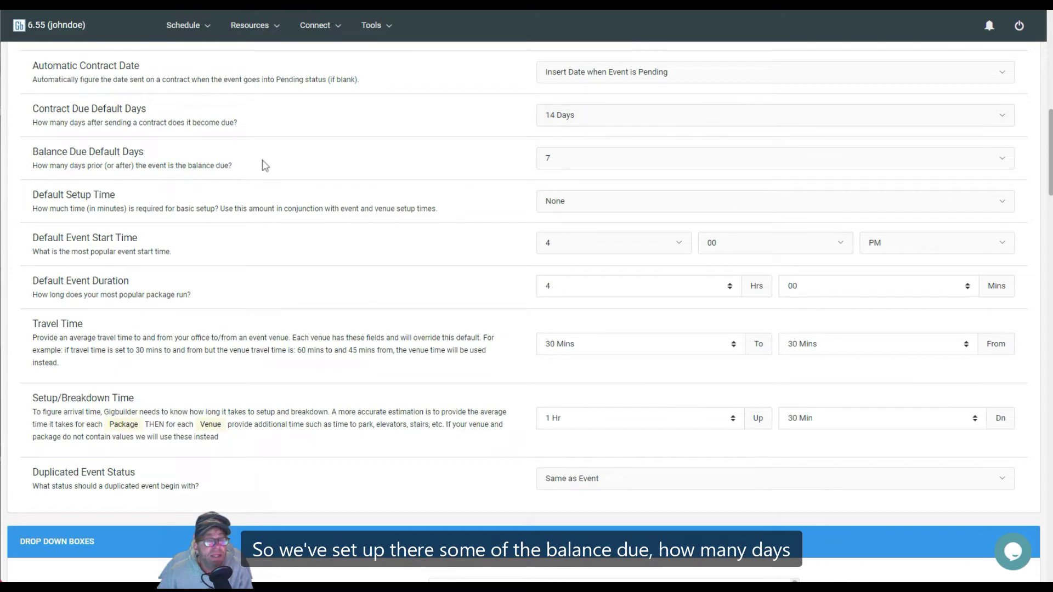
pyautogui.click(569, 162)
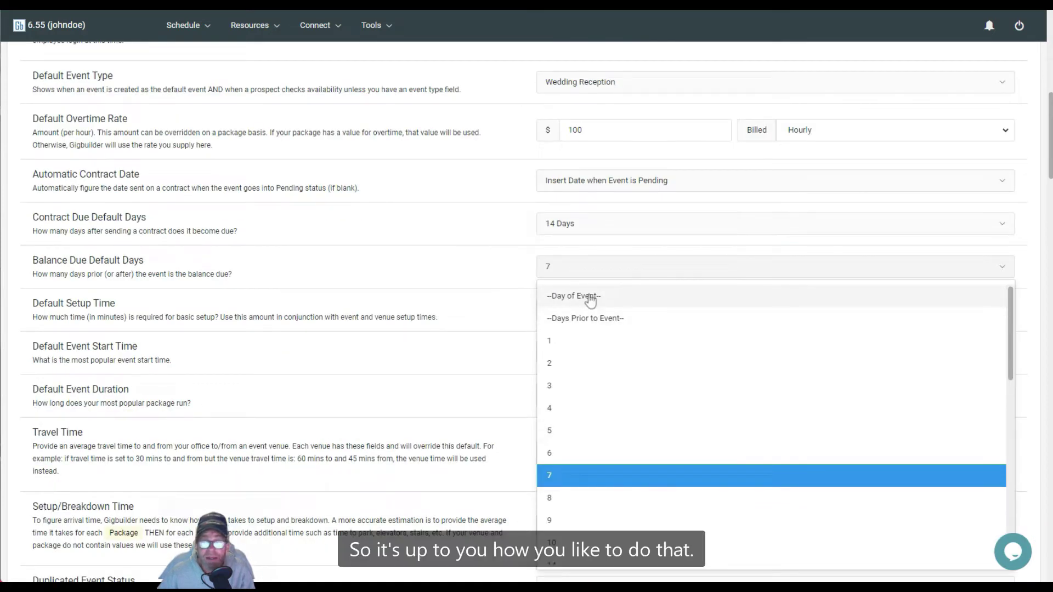
pyautogui.click(451, 293)
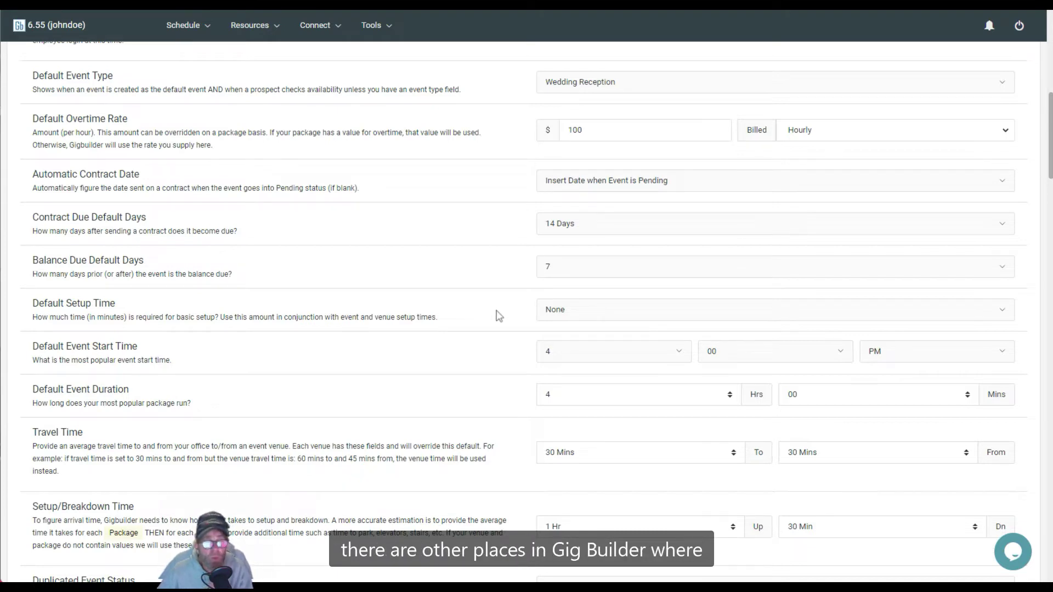
# - Examine the default setup time choices and the remaining event defaults through Duplicated Event Status
pyautogui.click(577, 318)
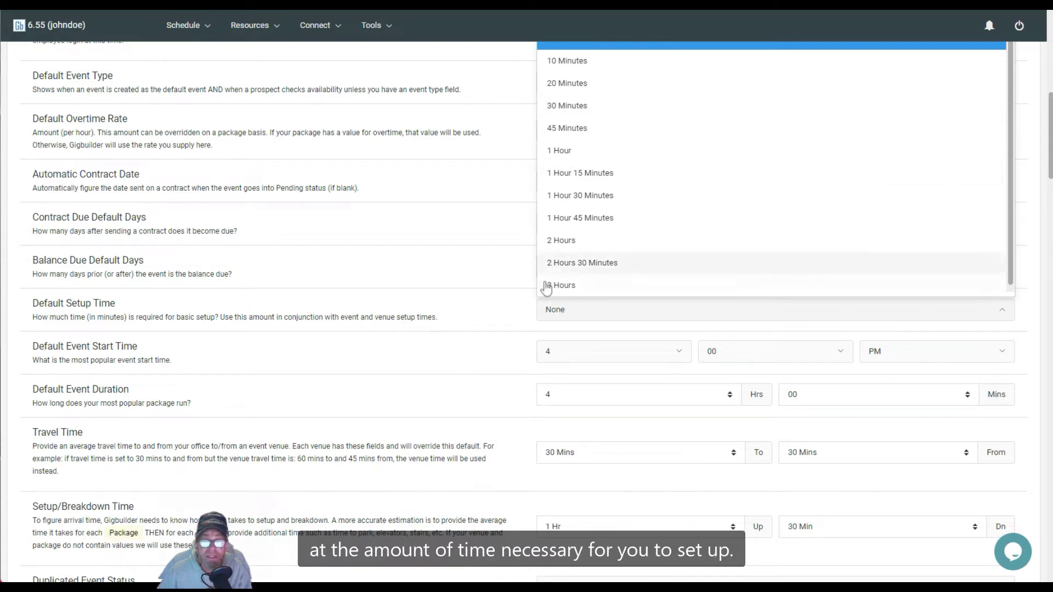
pyautogui.click(449, 311)
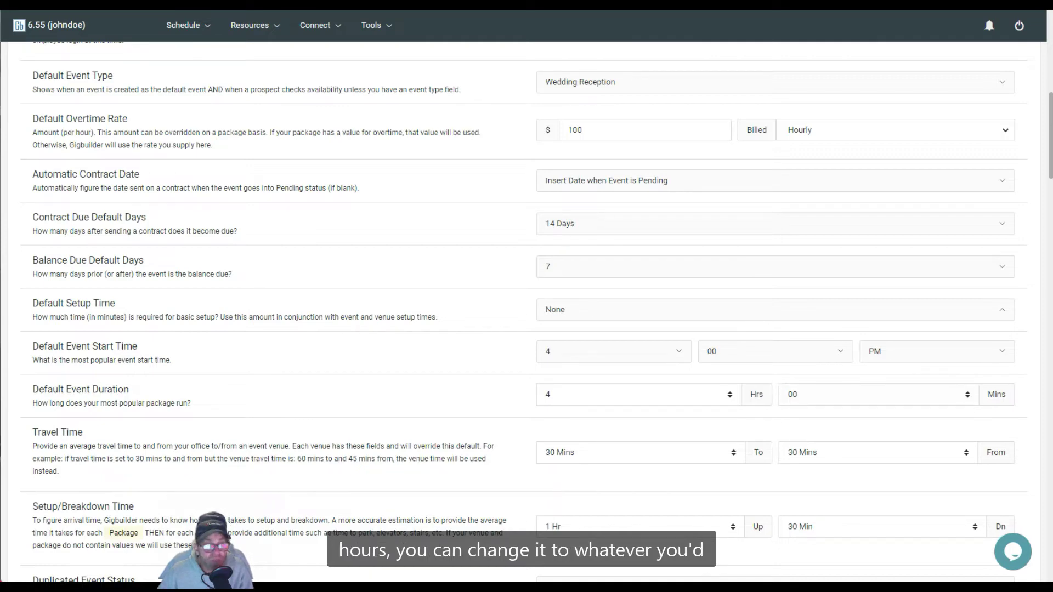
pyautogui.scroll(-4, 393, 437)
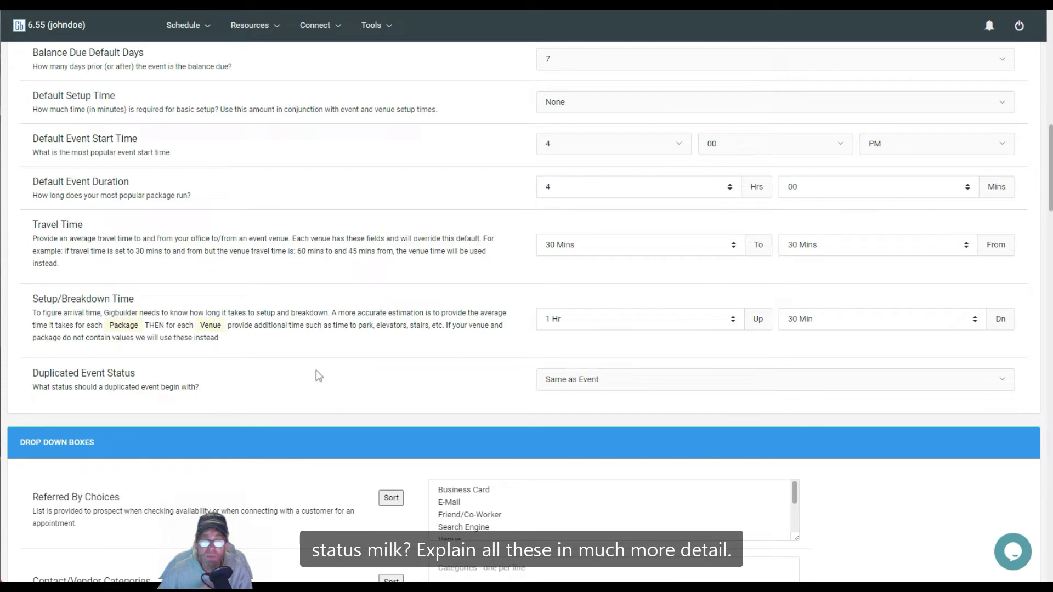
pyautogui.scroll(7, 319, 376)
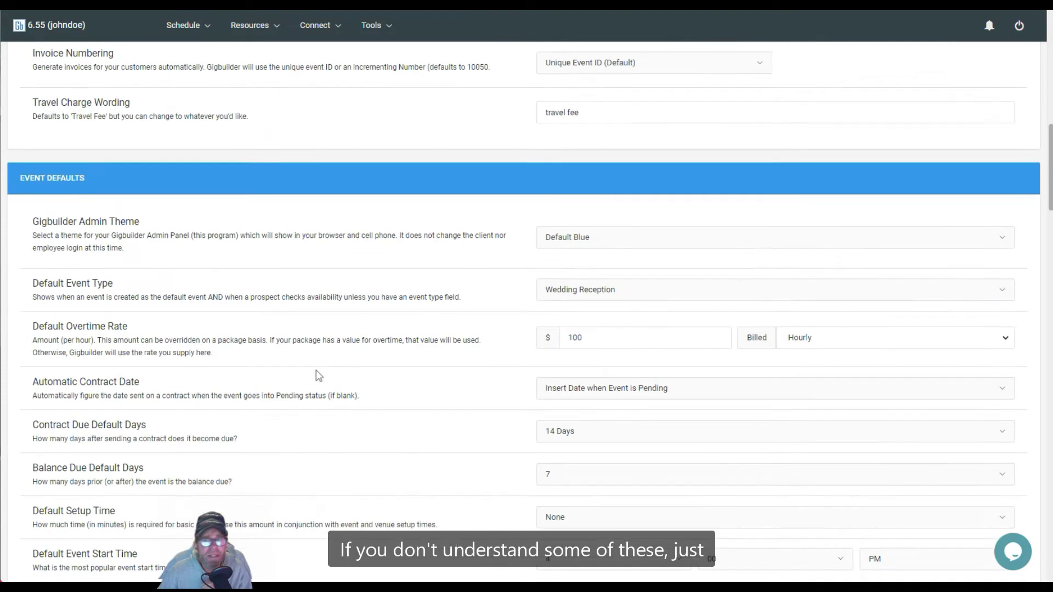
pyautogui.scroll(-4, 318, 376)
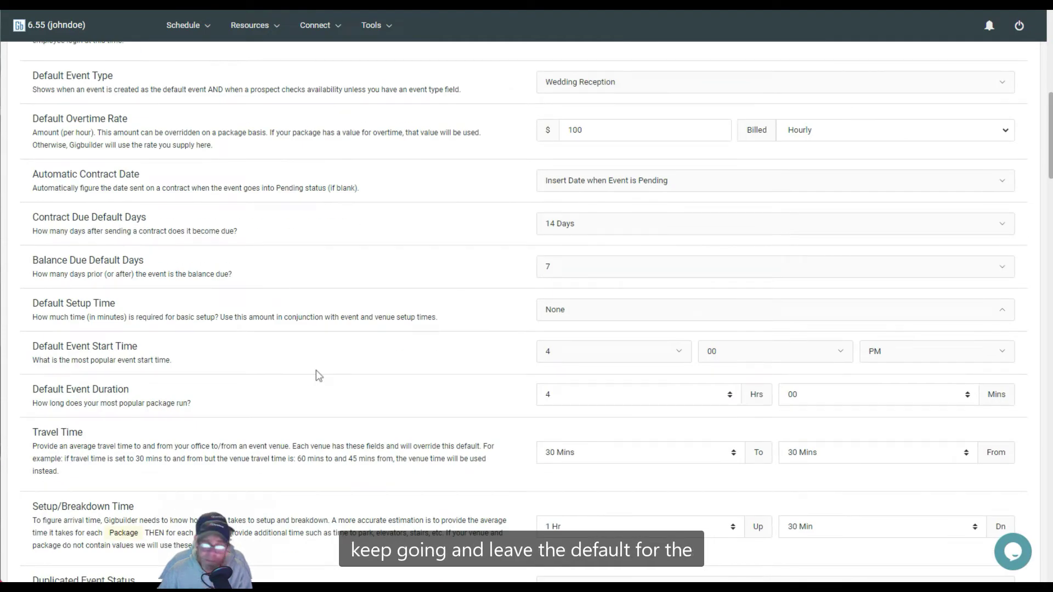
pyautogui.scroll(-4, 318, 376)
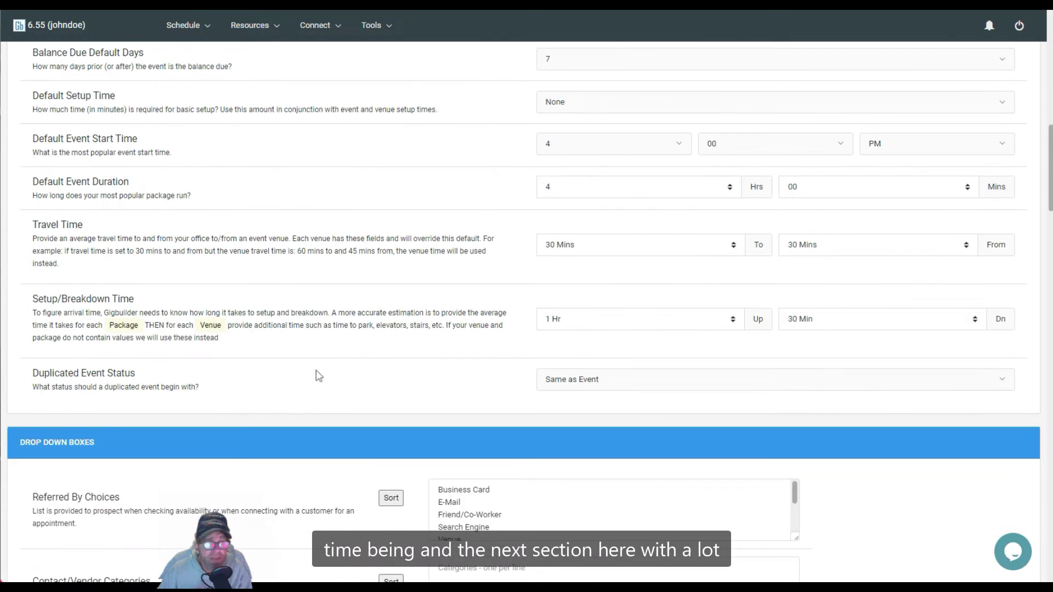
# - Add Head DJ and Roadie as employee job roles, one per line, and sort the Contact History Helper list
pyautogui.scroll(-4, 319, 376)
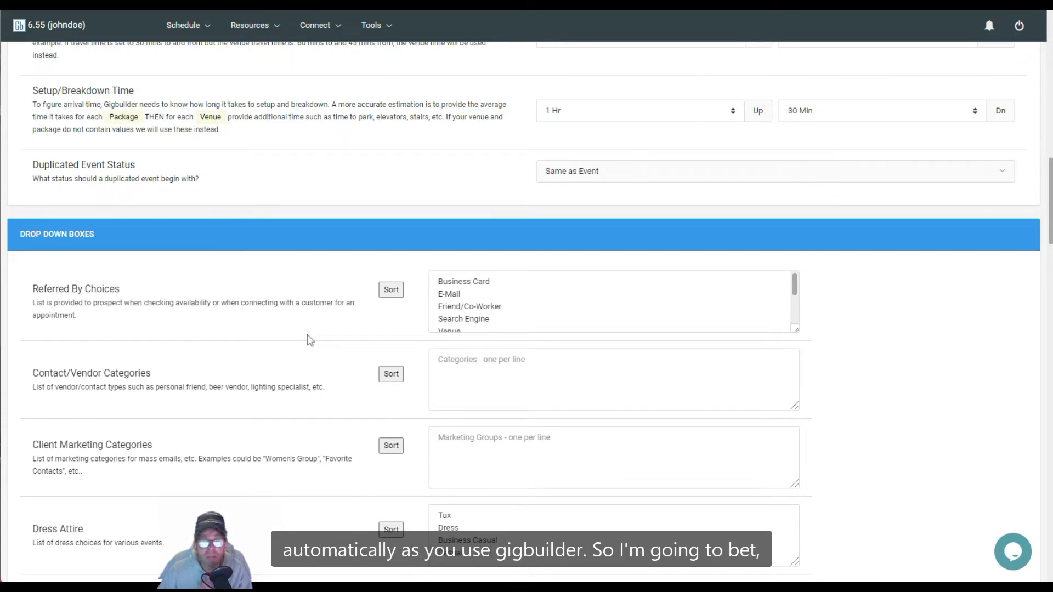
pyautogui.scroll(-4, 307, 336)
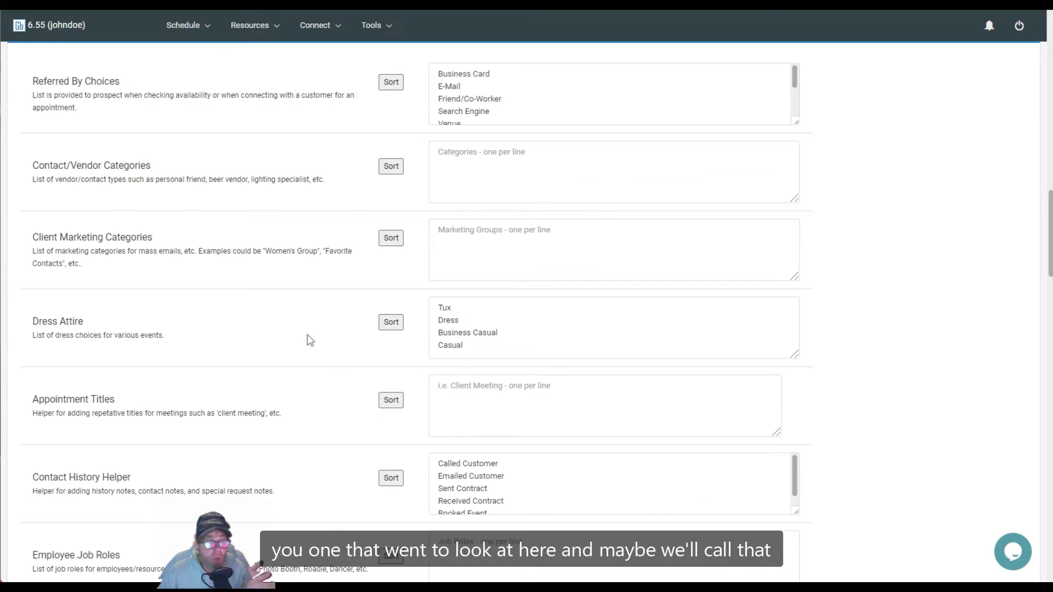
pyautogui.scroll(-4, 310, 341)
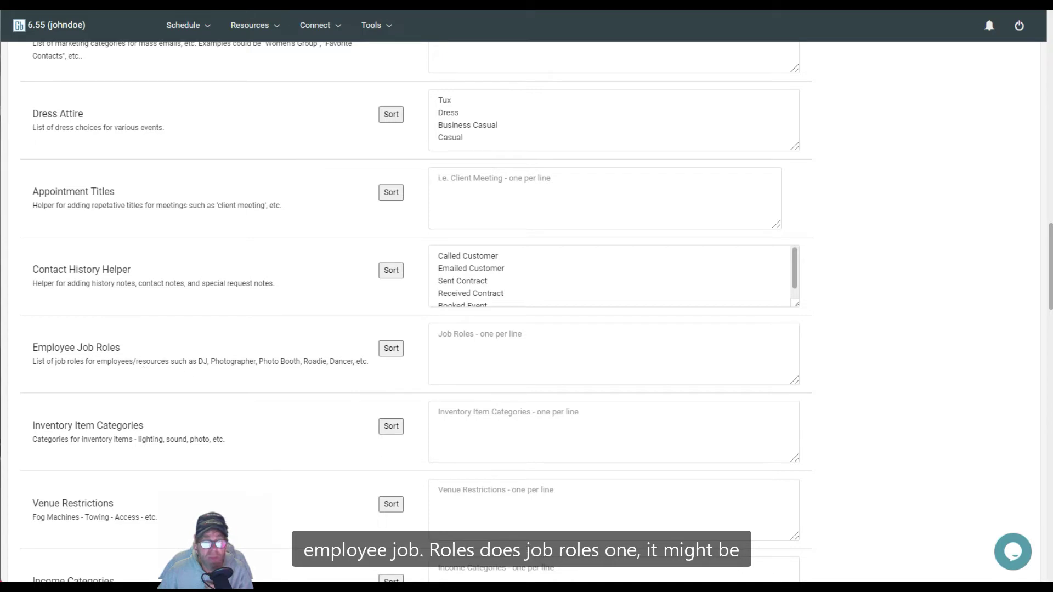
pyautogui.click(515, 329)
pyautogui.write('Head DJ')
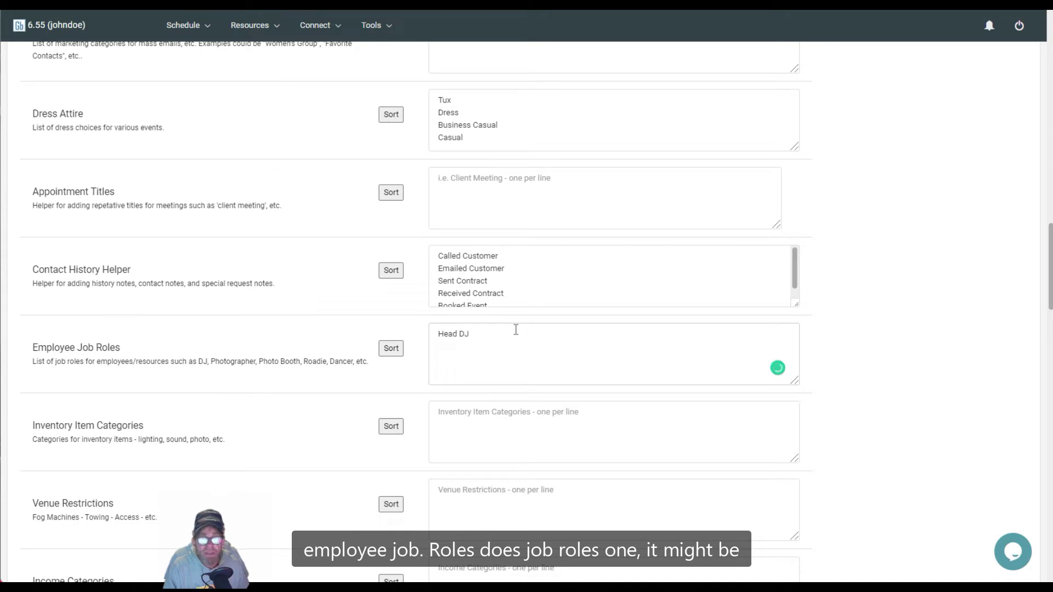
pyautogui.press('Return')
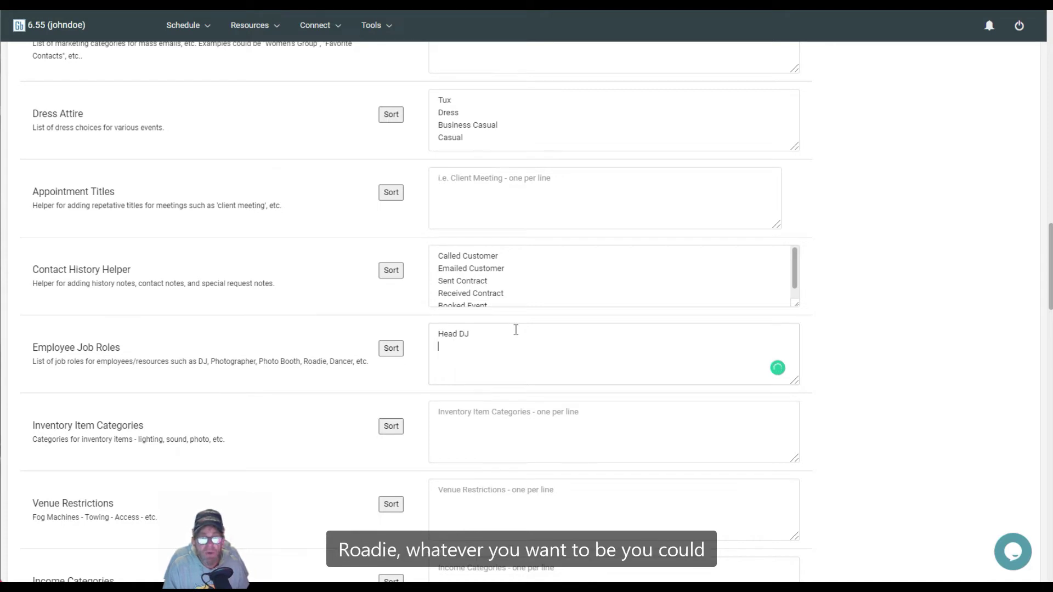
pyautogui.write('Roadie')
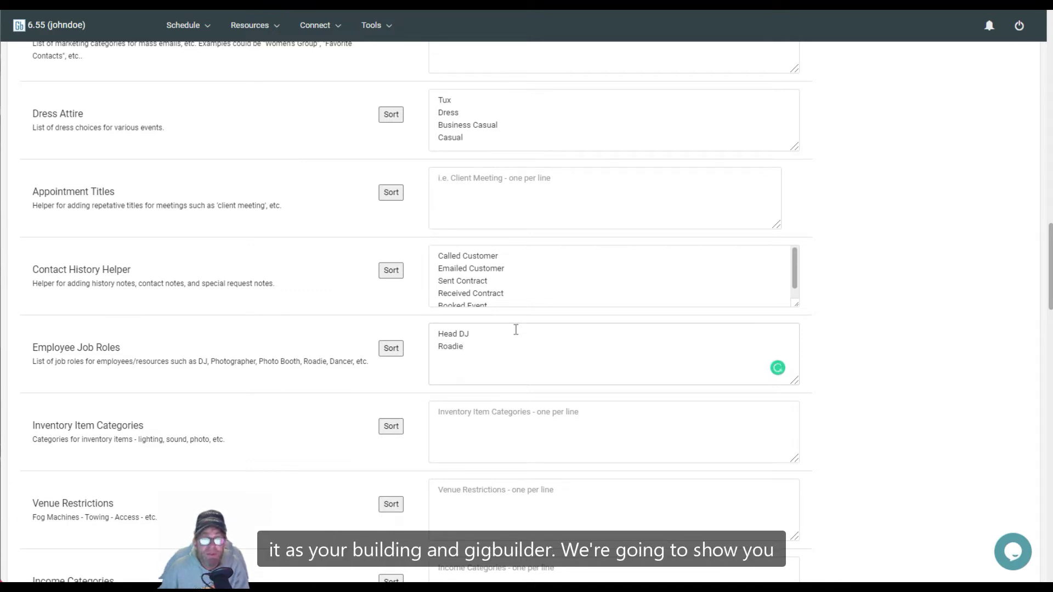
pyautogui.press('Home')
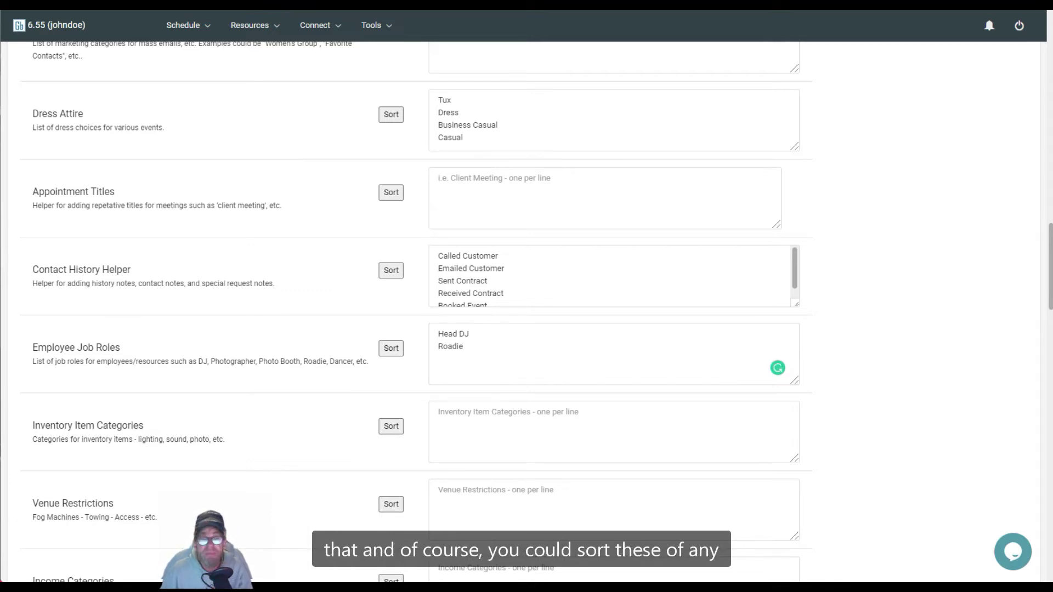
pyautogui.click(391, 270)
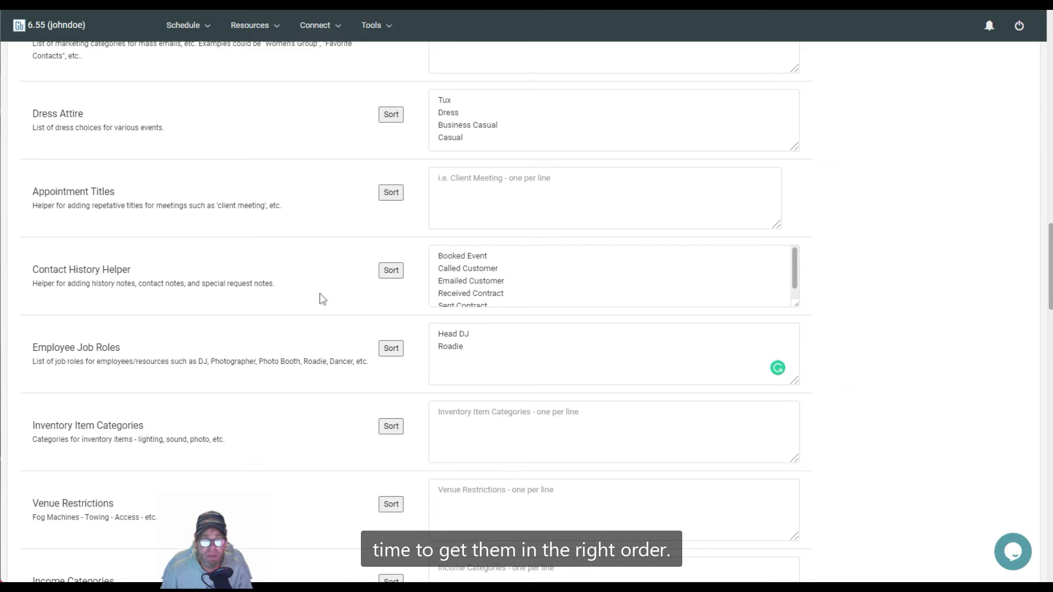
# - Examine the Open in Edit Mode and View Page Default Count choices in the miscellaneous and global defaults
pyautogui.scroll(-4, 321, 299)
pyautogui.scroll(-4, 323, 299)
pyautogui.scroll(-4, 322, 299)
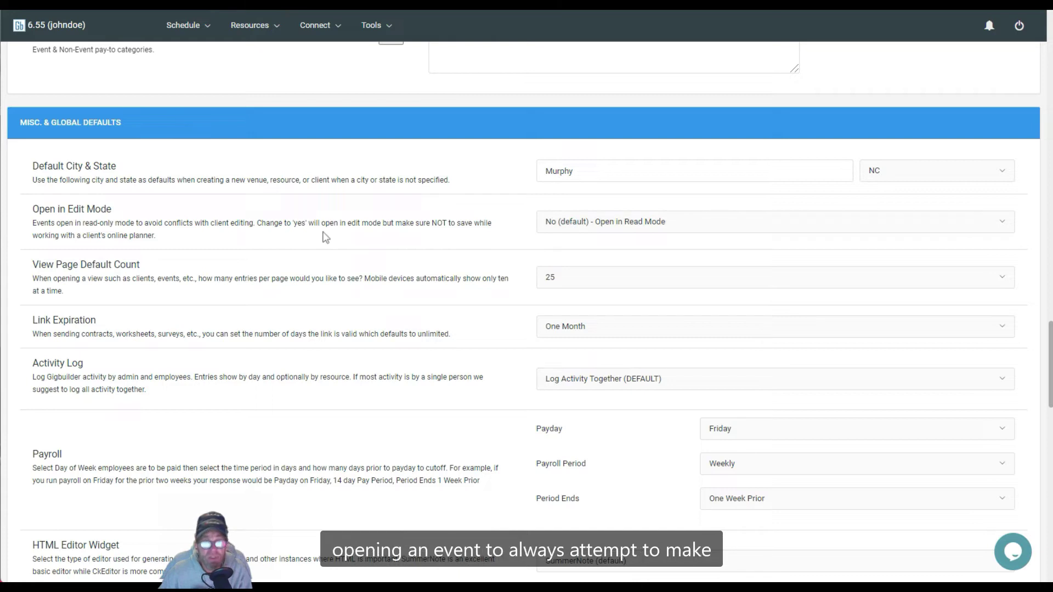
pyautogui.click(554, 222)
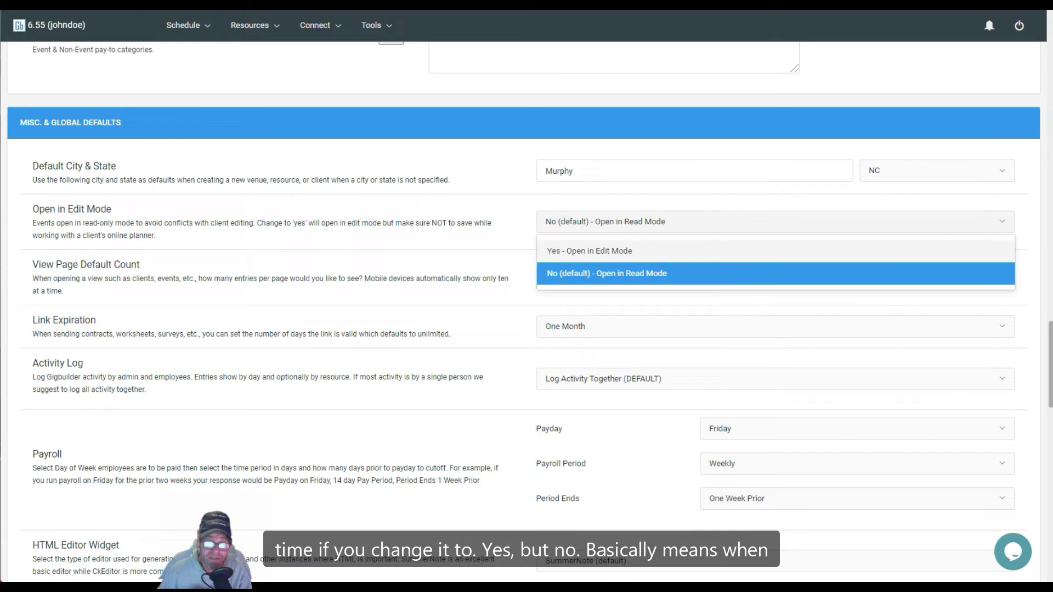
pyautogui.click(571, 227)
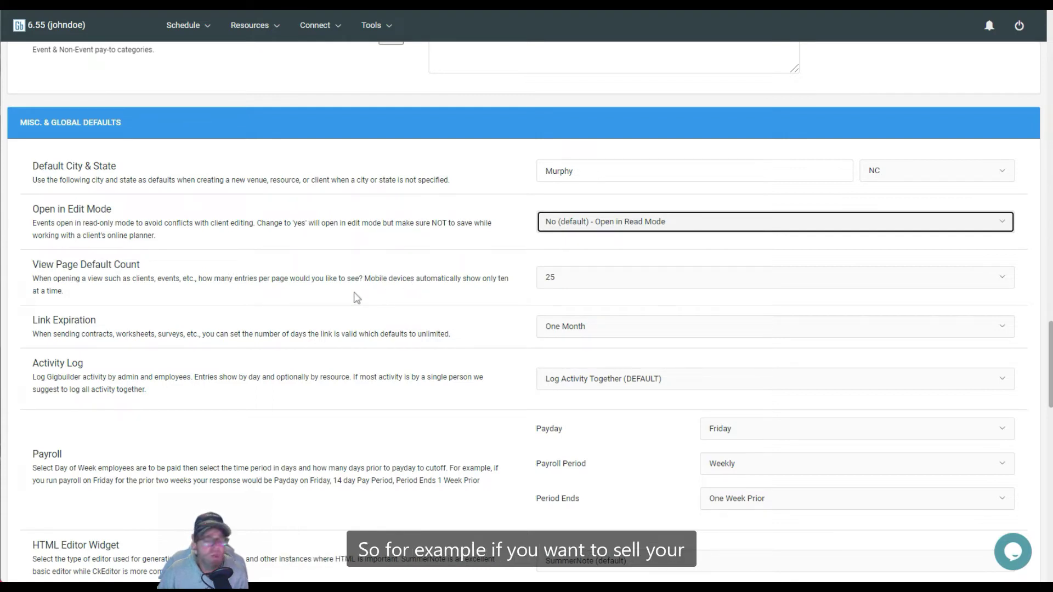
pyautogui.click(568, 280)
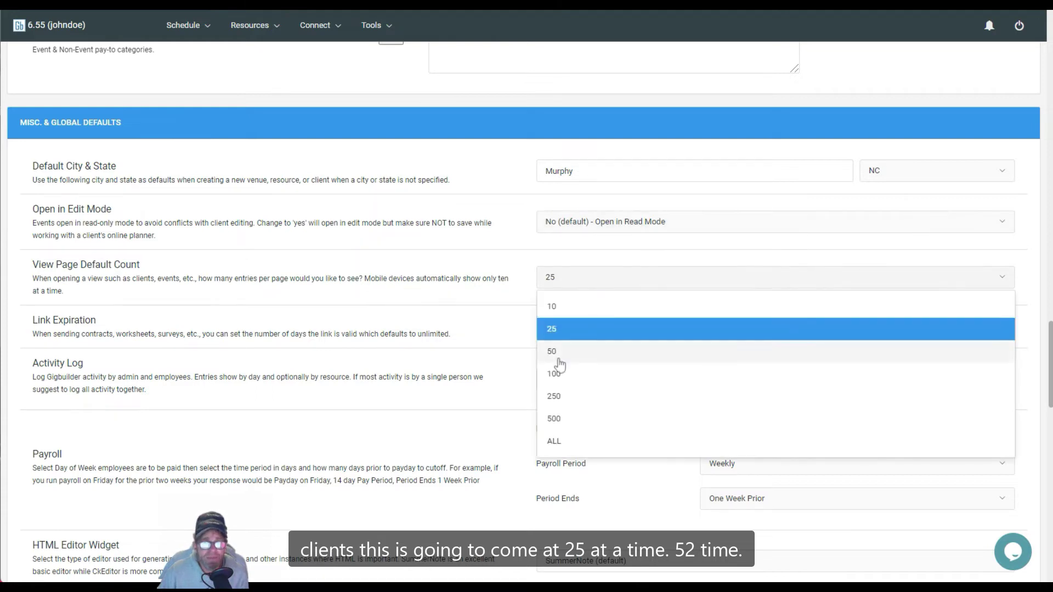
pyautogui.click(481, 282)
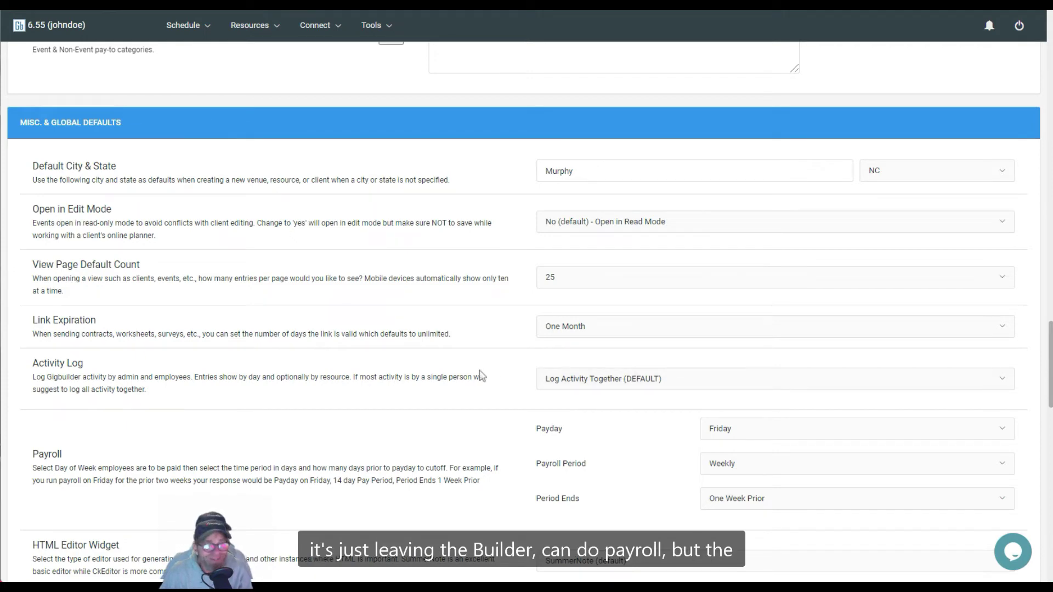
# - Review the payroll defaults and examine the choices for the HTML Editor Widget
pyautogui.scroll(-4, 480, 376)
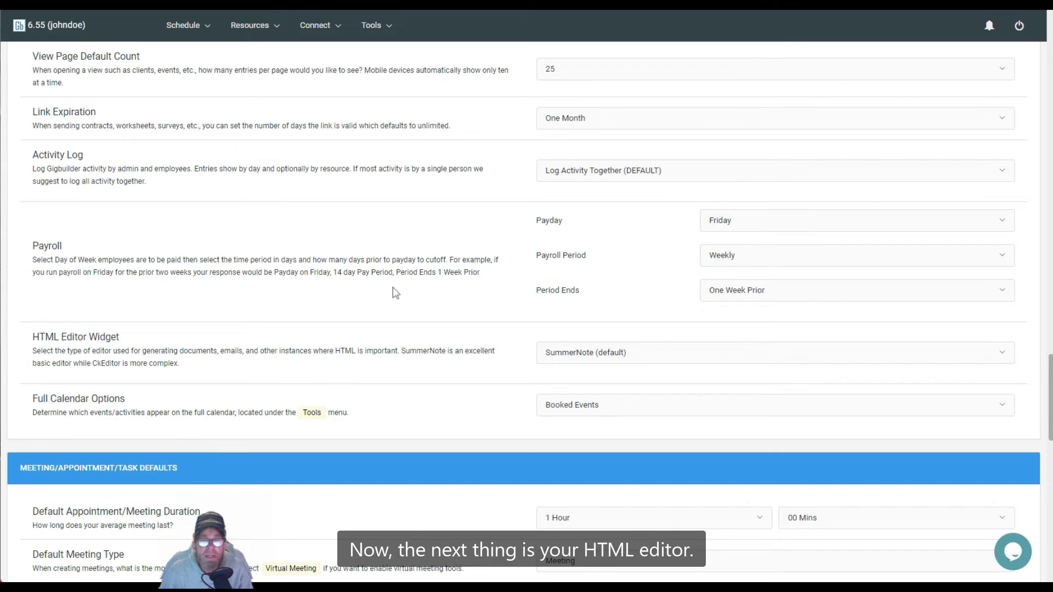
pyautogui.scroll(-4, 395, 293)
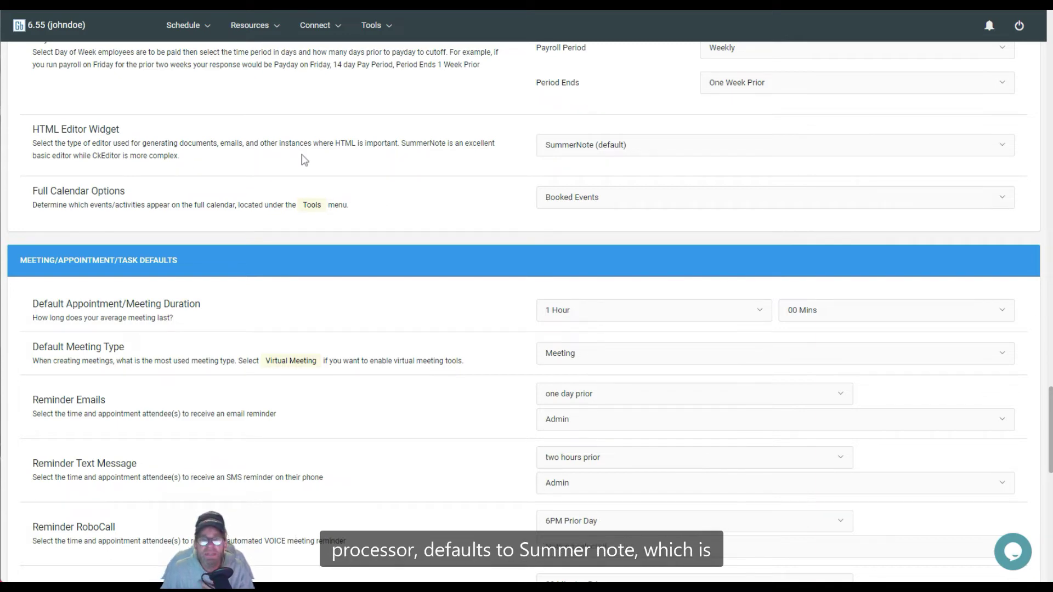
pyautogui.click(628, 152)
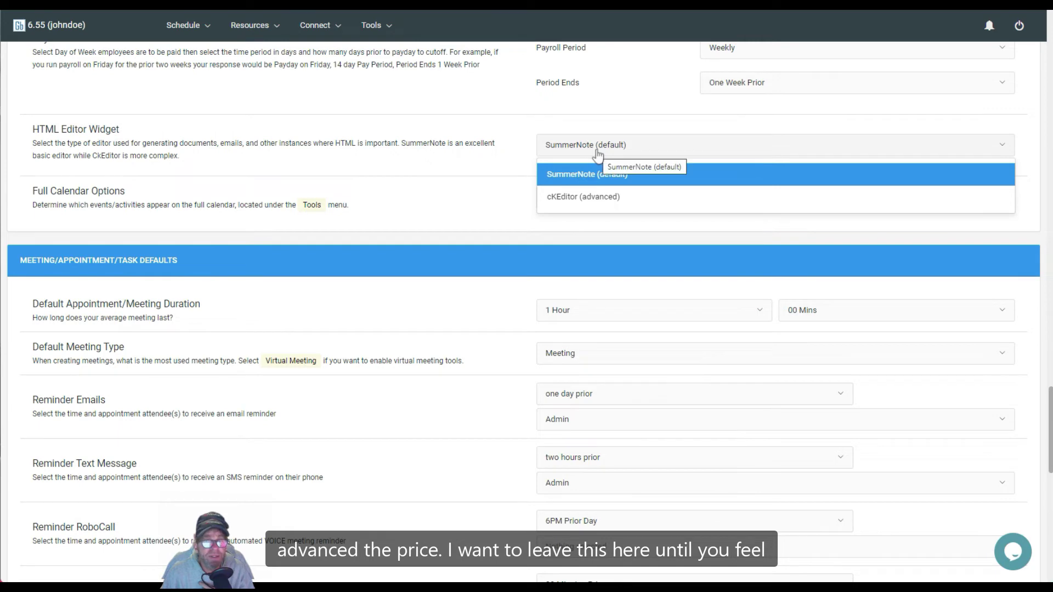
pyautogui.click(507, 160)
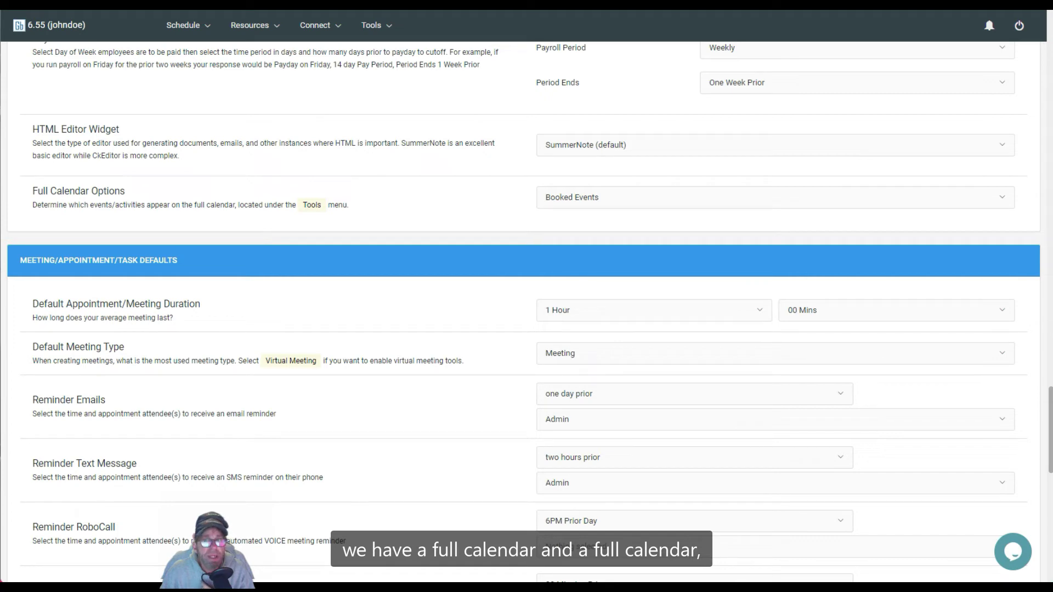
# - Add Holidays, Event Leads and Blackout Days to the activities shown on the full calendar
pyautogui.click(595, 198)
pyautogui.click(567, 81)
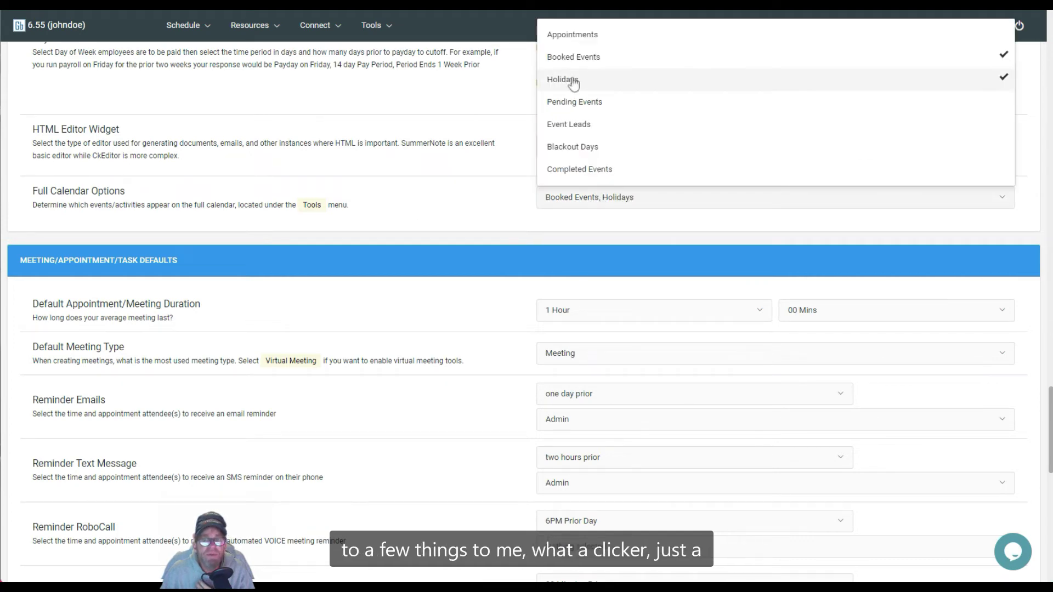
pyautogui.click(571, 123)
pyautogui.click(571, 145)
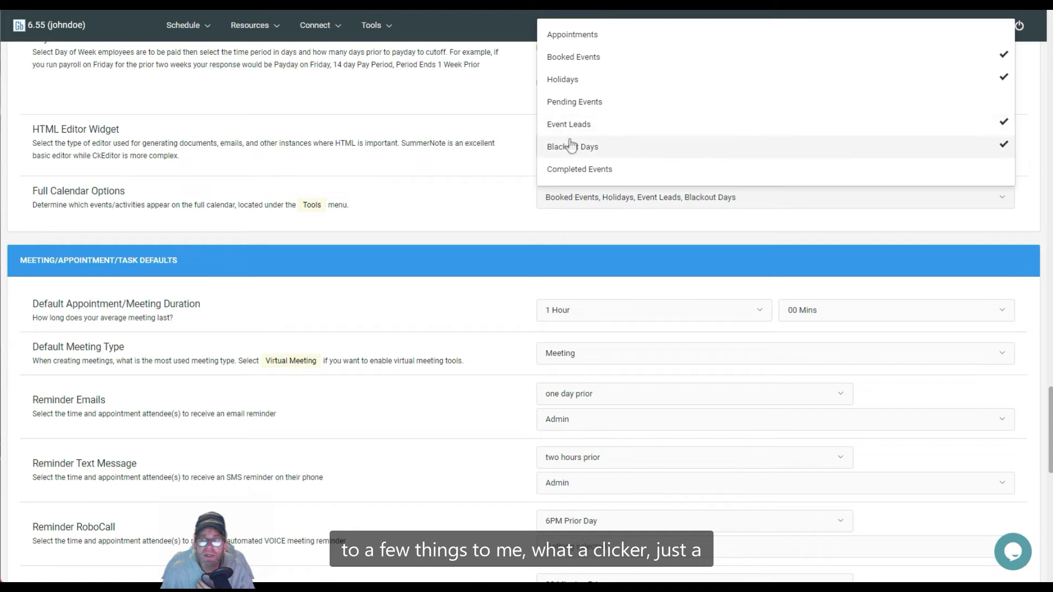
pyautogui.click(425, 214)
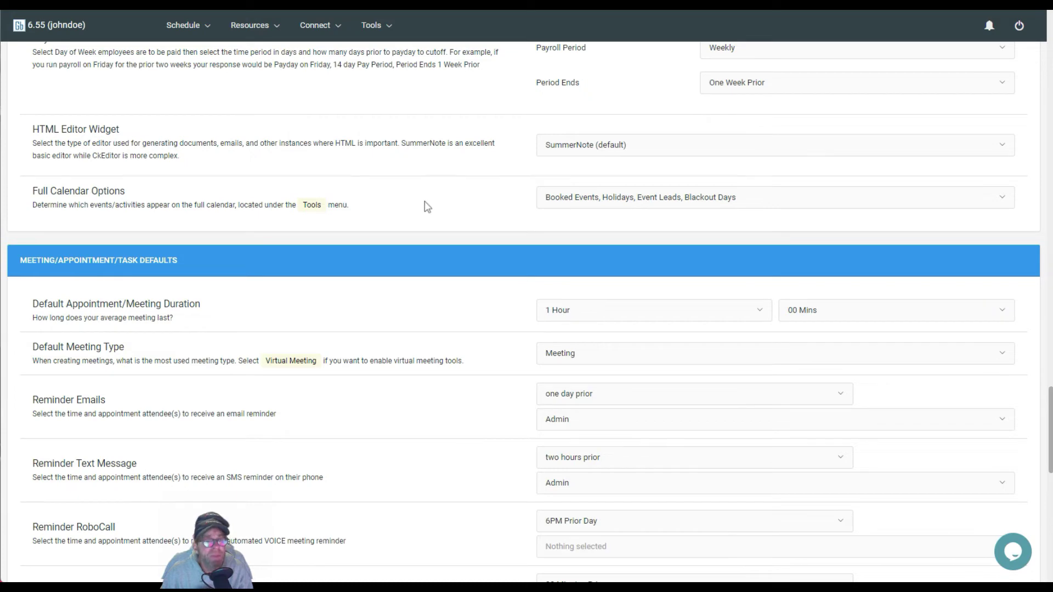
# - Examine the default meeting type choices and keep Meeting selected
pyautogui.scroll(-4, 428, 206)
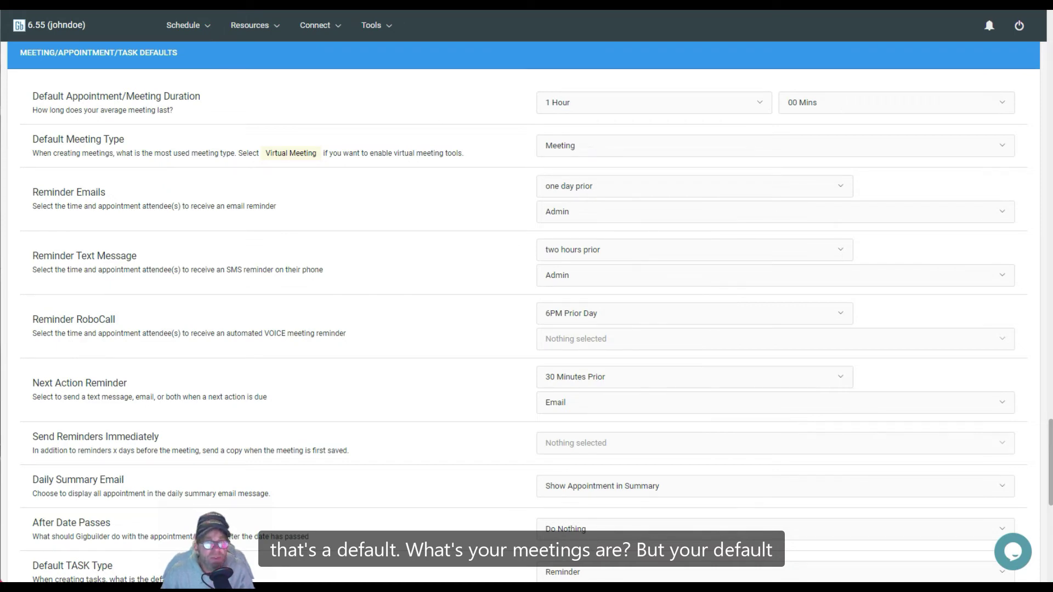
pyautogui.click(617, 156)
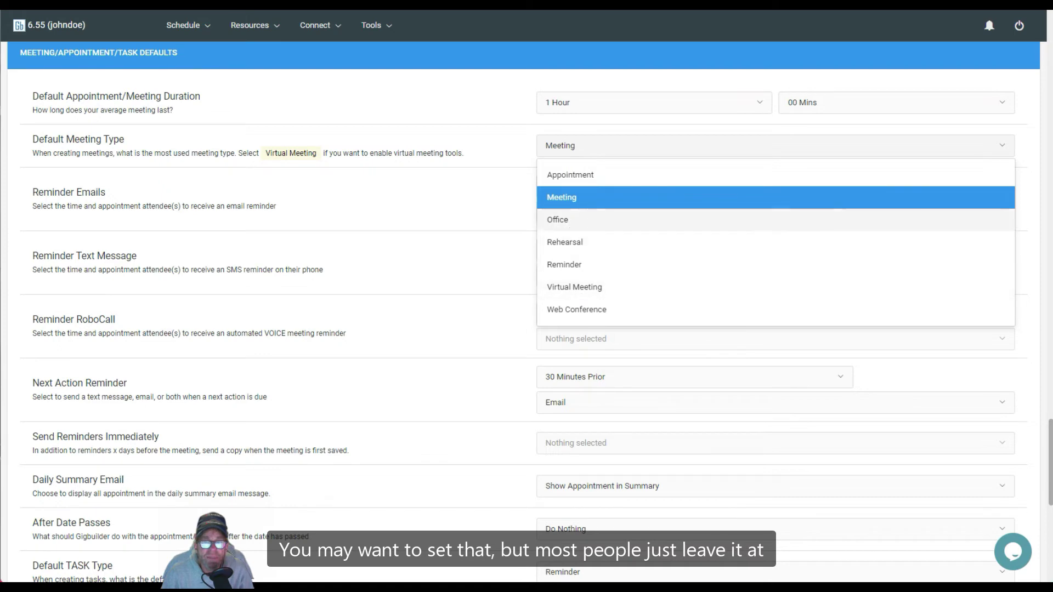
pyautogui.click(580, 204)
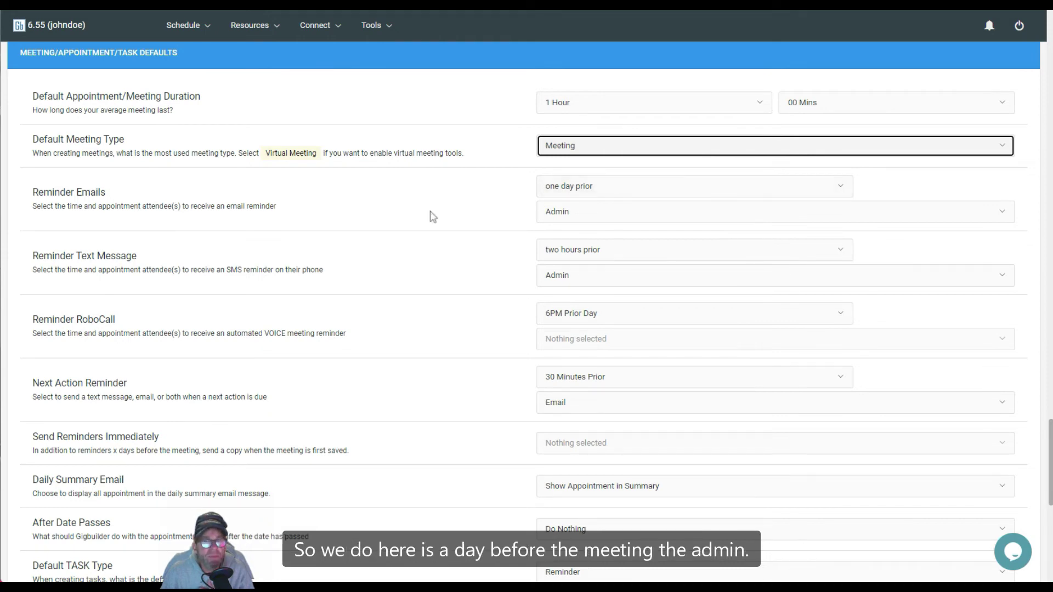
# - Set the appointment reminder emails to go to both Admin and Client
pyautogui.click(578, 221)
pyautogui.click(573, 287)
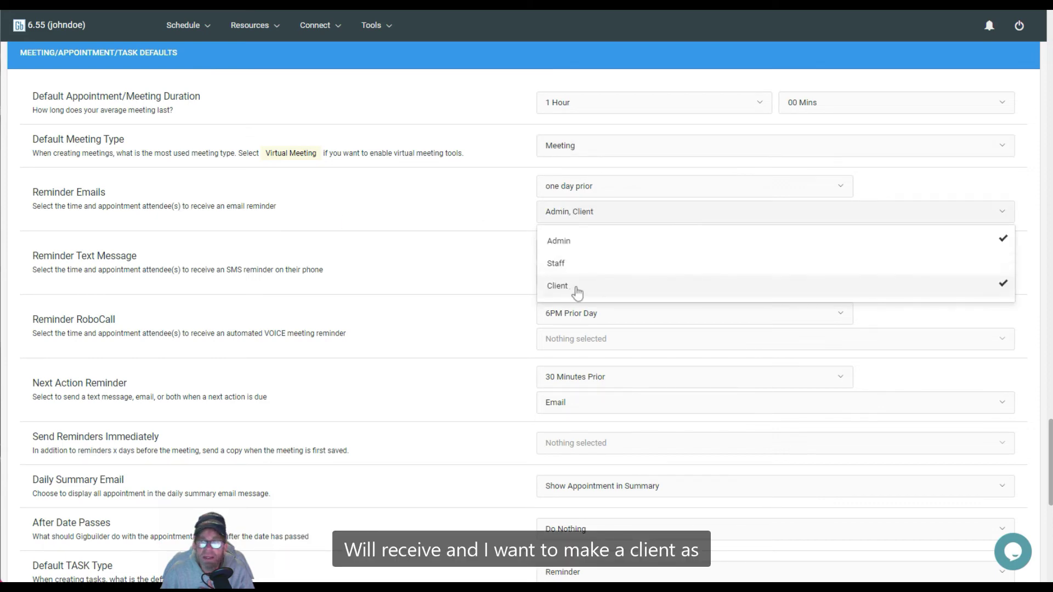
pyautogui.click(543, 242)
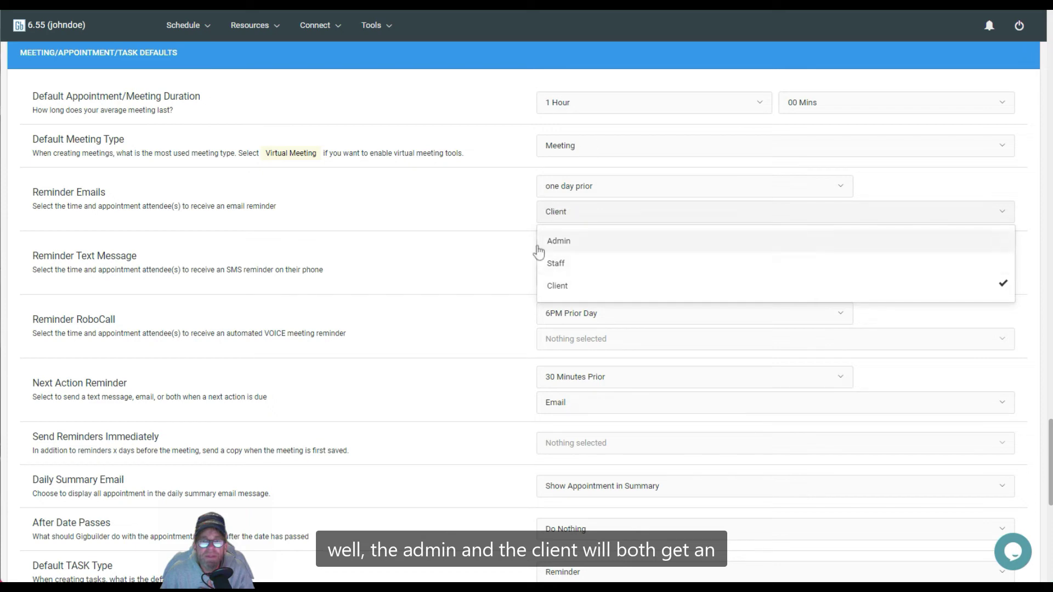
pyautogui.click(555, 288)
pyautogui.click(552, 240)
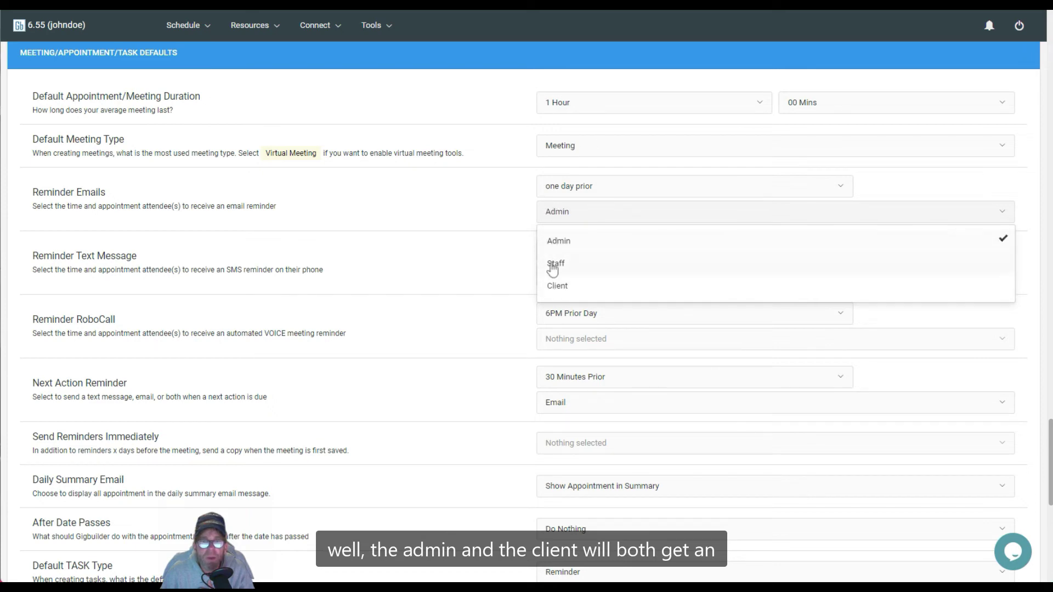
pyautogui.click(554, 287)
pyautogui.click(449, 272)
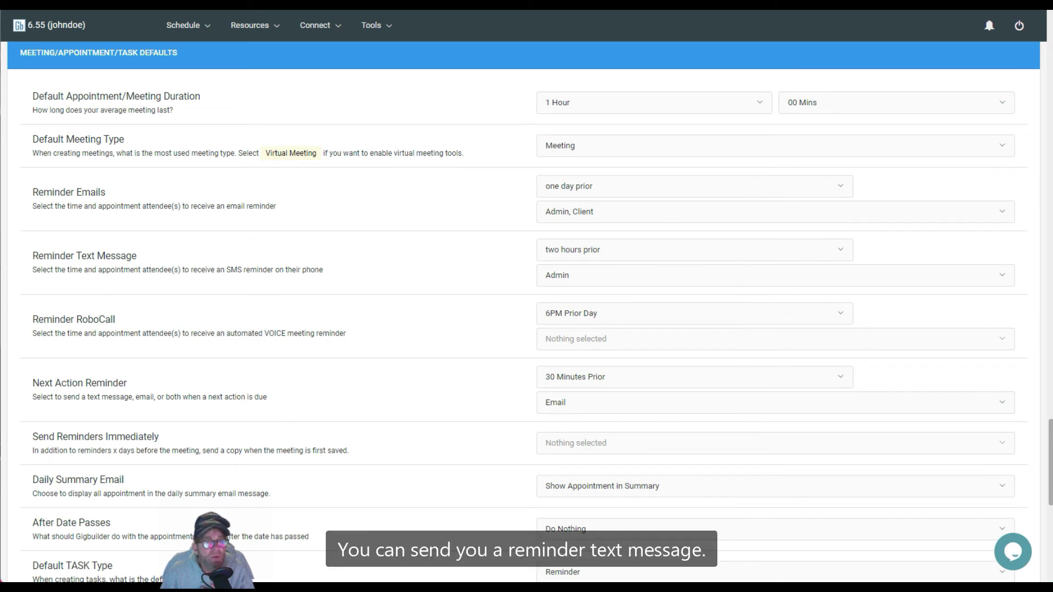
# - Add Client as a recipient of the reminder text message and set its timing to four hours prior
pyautogui.click(681, 285)
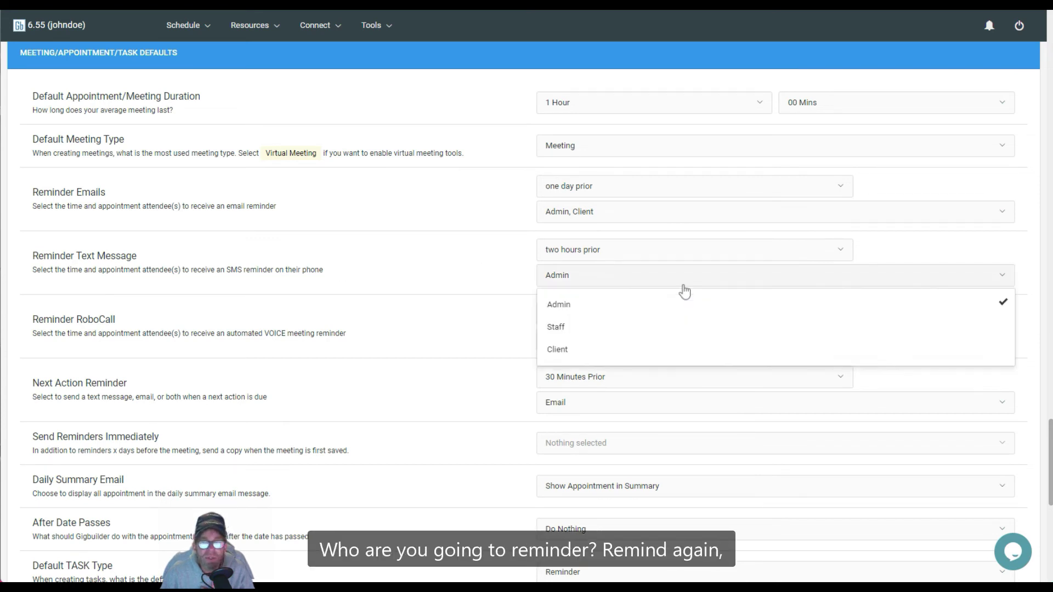
pyautogui.click(620, 358)
pyautogui.click(407, 288)
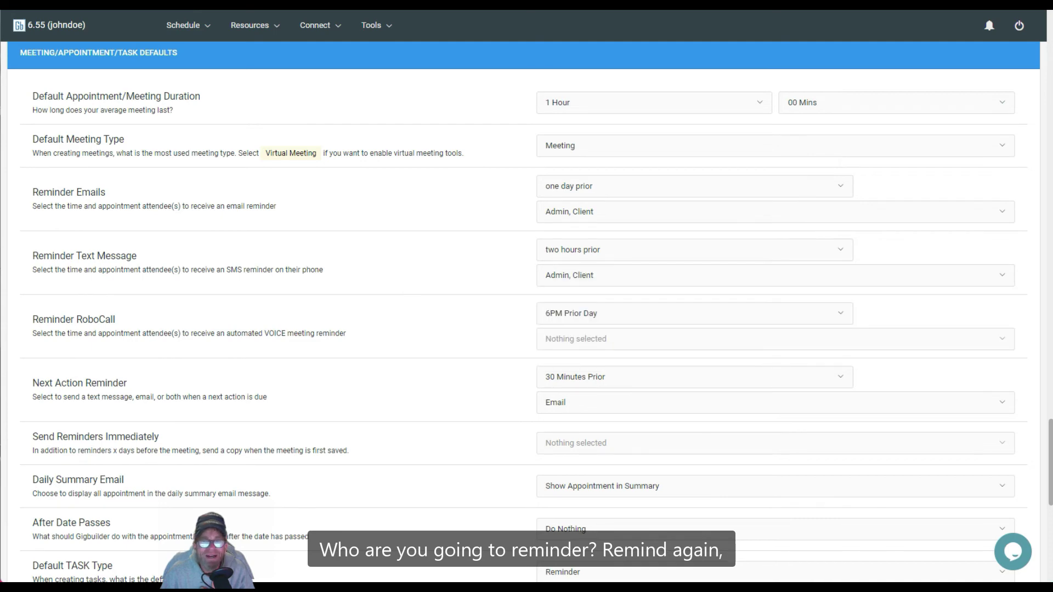
pyautogui.click(594, 253)
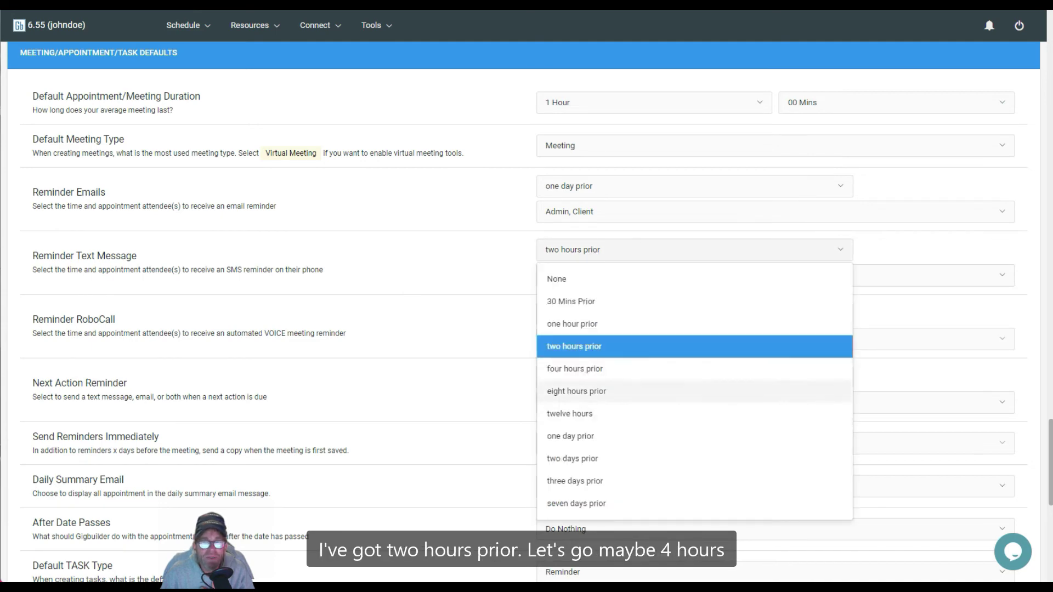
pyautogui.click(586, 369)
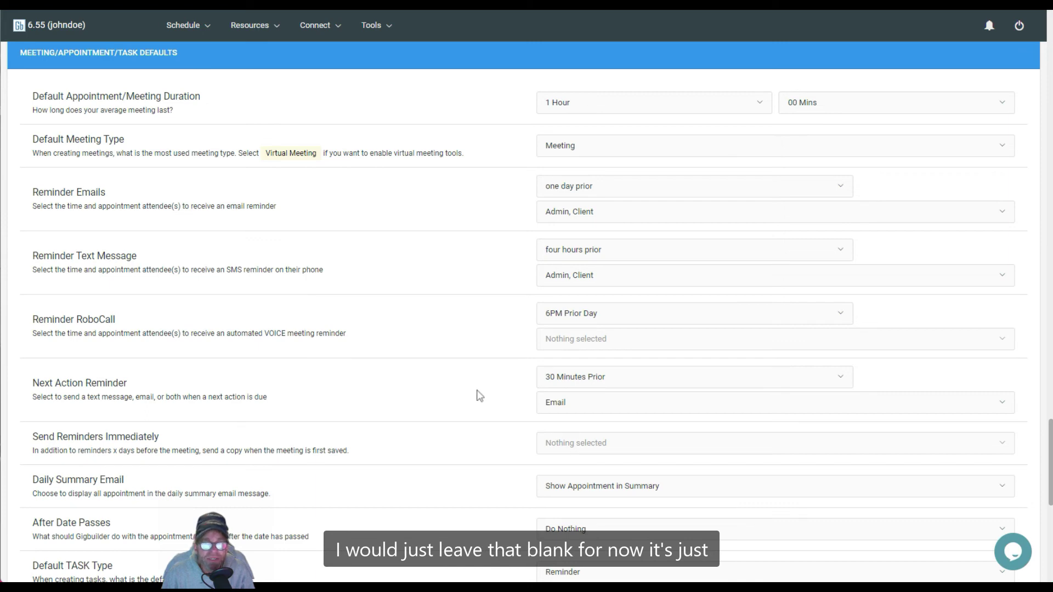
# - Examine the Daily Summary Email setting and the After Date Passes choices for past appointments
pyautogui.scroll(-4, 412, 384)
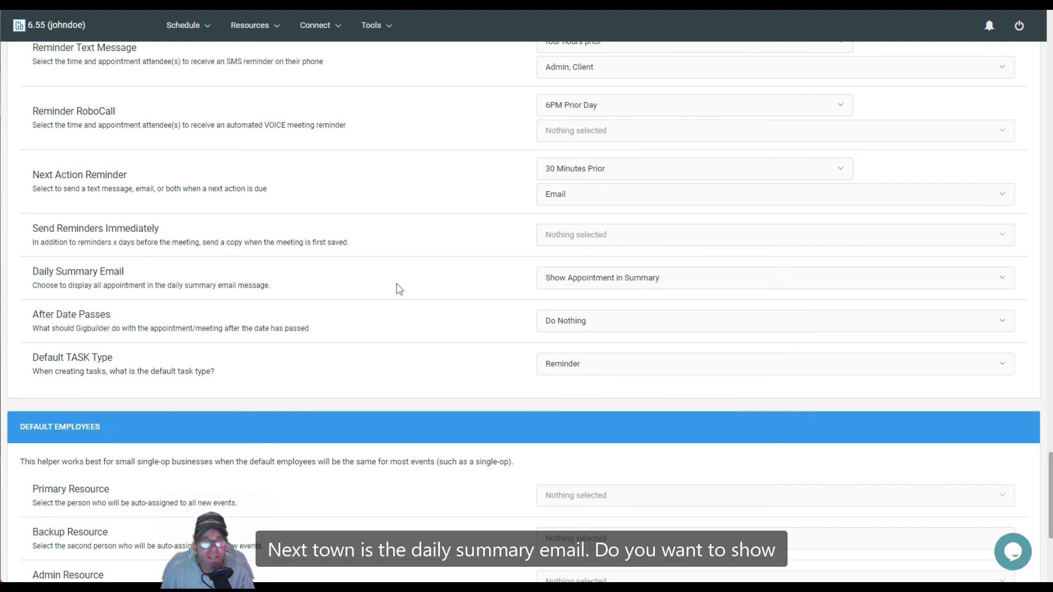
pyautogui.click(686, 284)
pyautogui.click(685, 284)
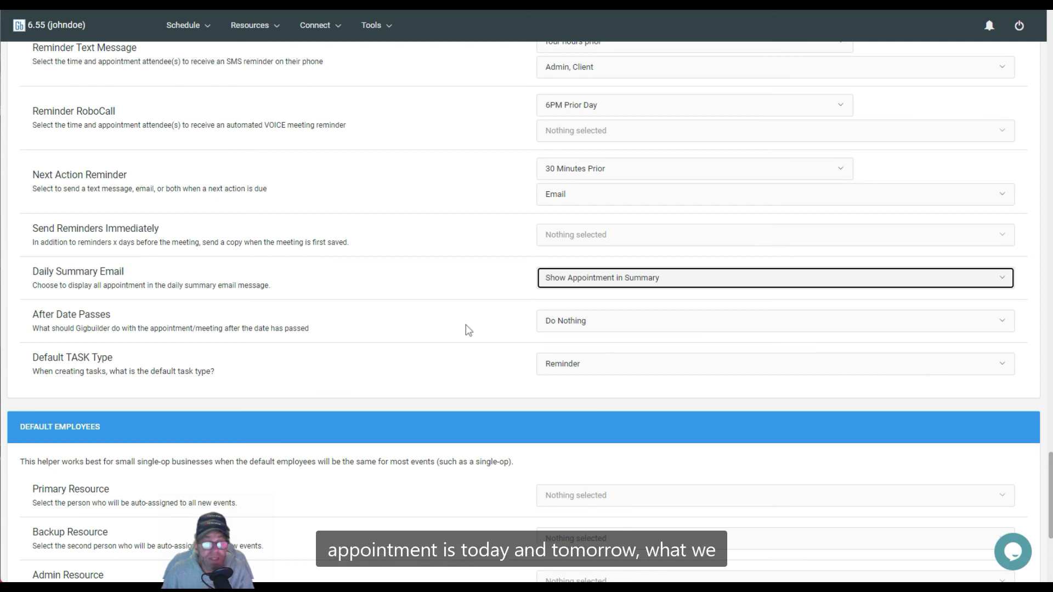
pyautogui.click(567, 329)
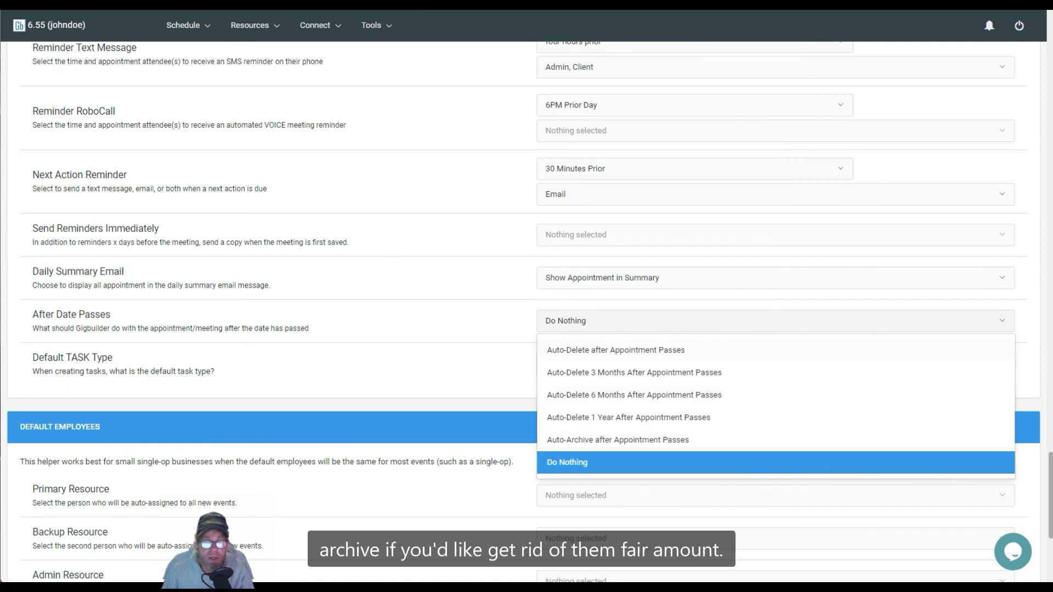
pyautogui.click(422, 329)
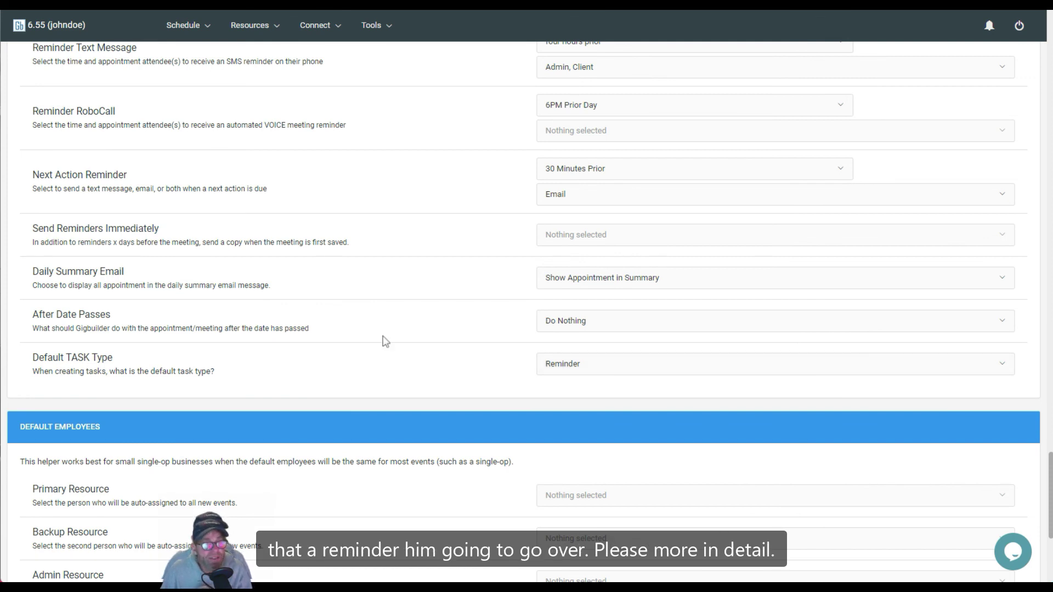
# - Examine the choices for the Primary Resource under Default Employees without selecting one
pyautogui.scroll(-4, 385, 342)
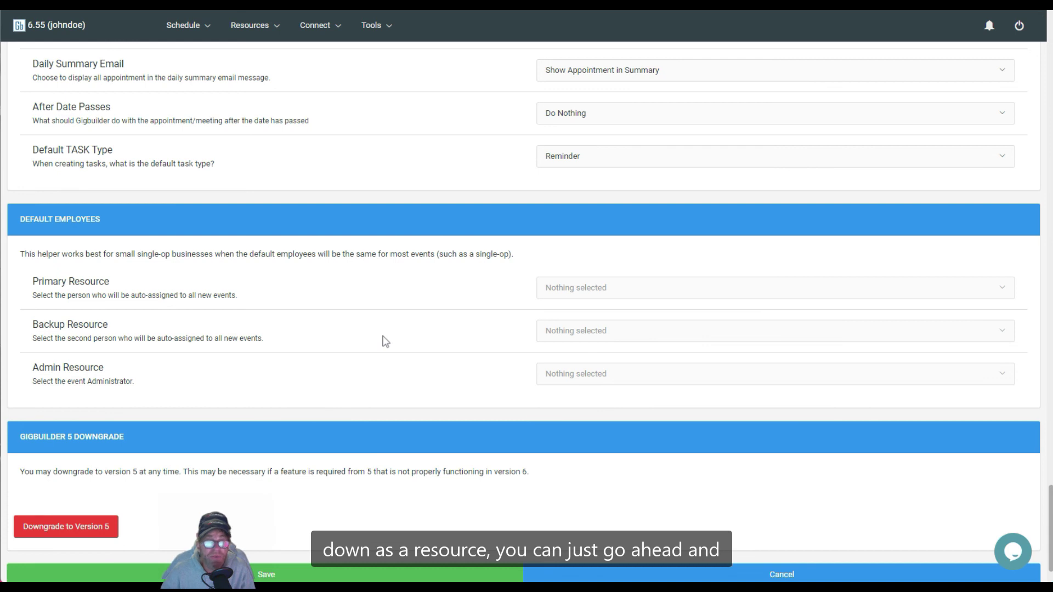
pyautogui.click(597, 295)
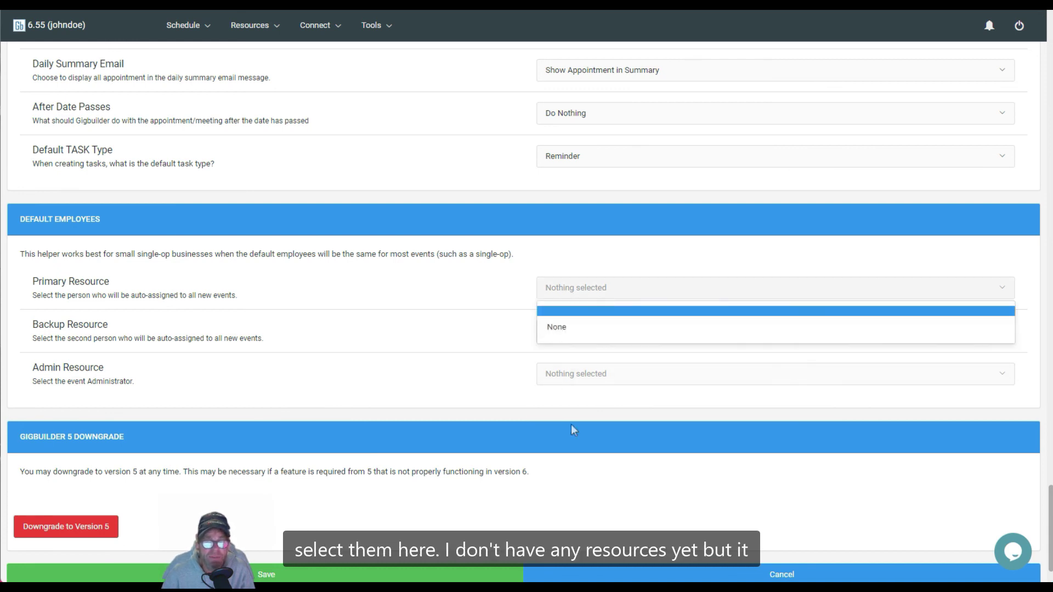
pyautogui.click(427, 295)
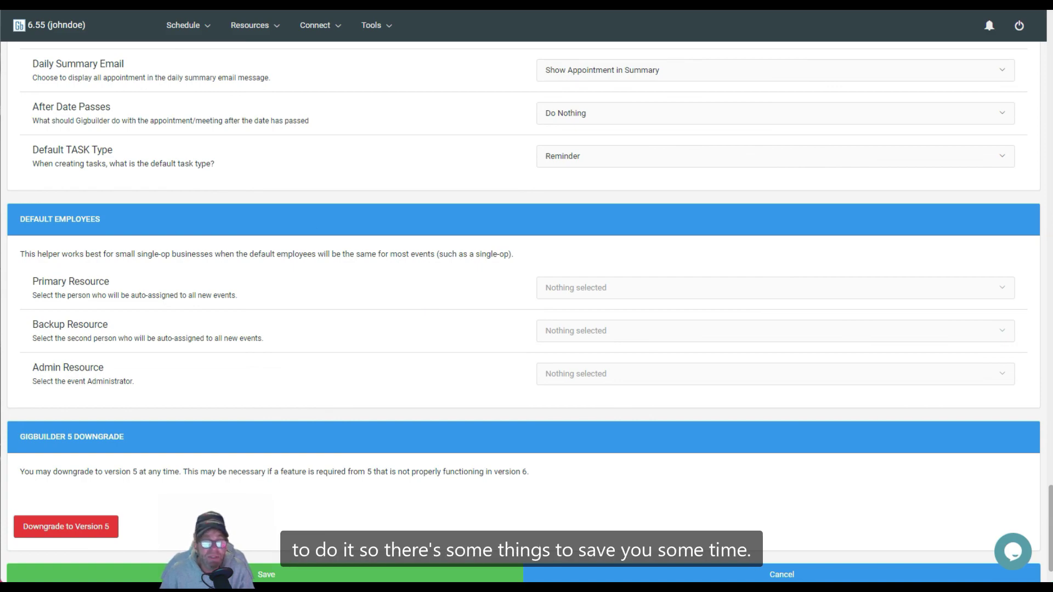
# - Review the configured defaults once more and save all Defaults & Options changes
pyautogui.scroll(15, 396, 335)
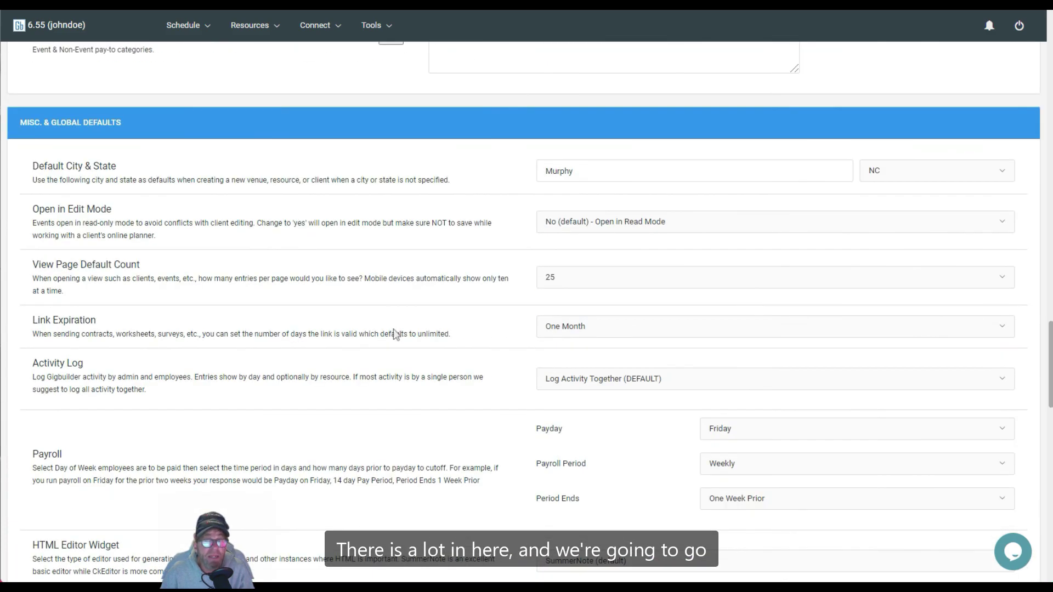
pyautogui.scroll(20, 396, 335)
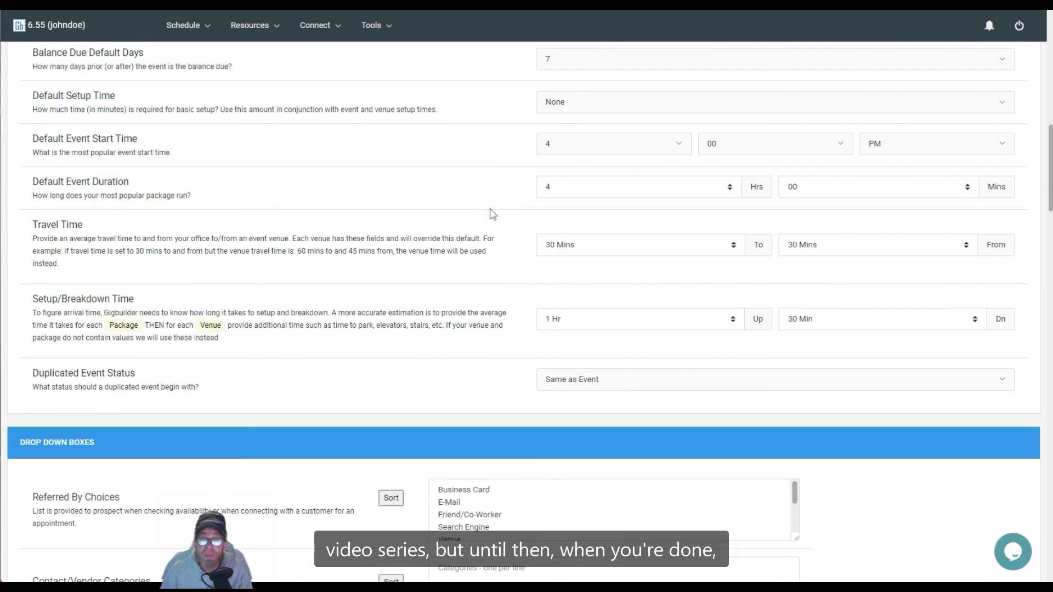
pyautogui.scroll(-20, 343, 303)
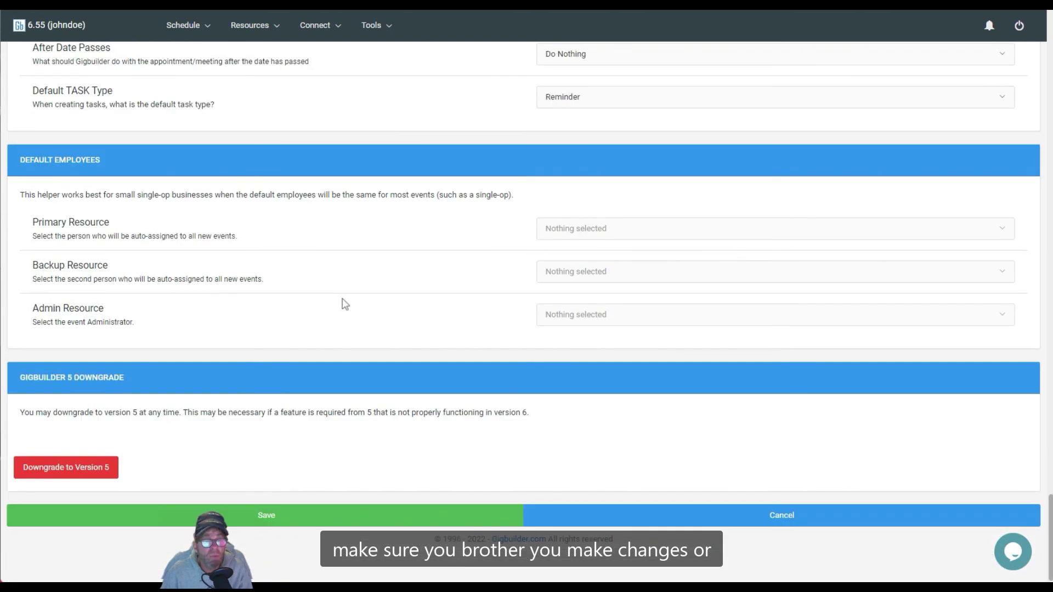
pyautogui.click(286, 524)
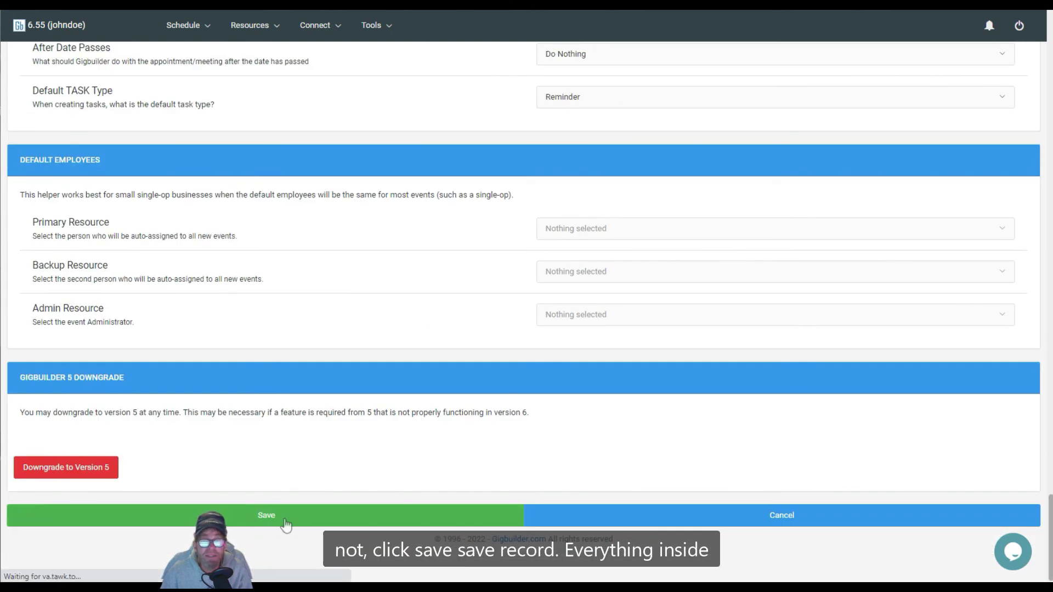